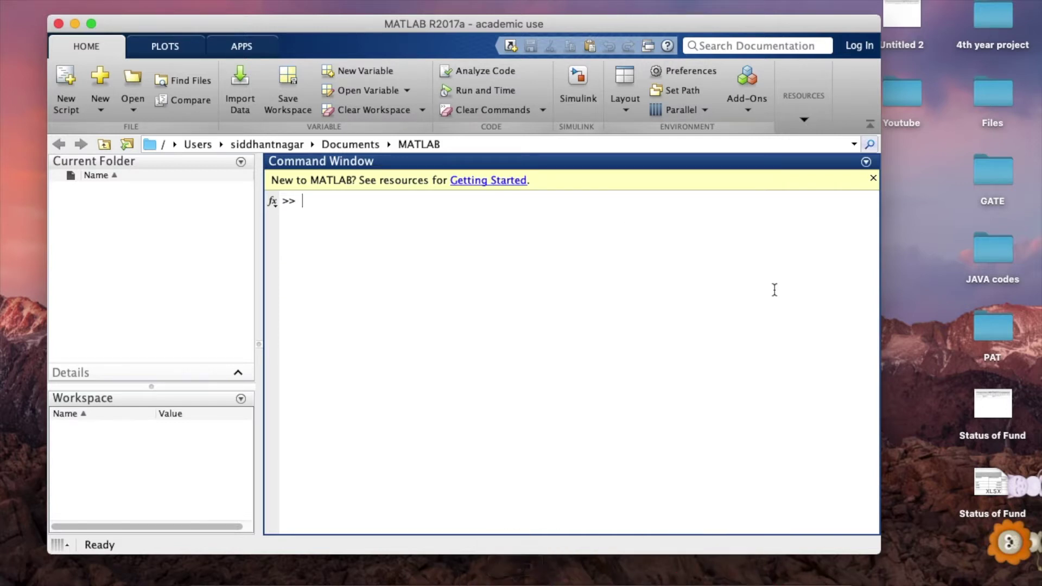
Step: Create a blank Simulink model from the Start Page and enlarge its untitled window
{"action": "left_click", "coordinate": [575, 91]}
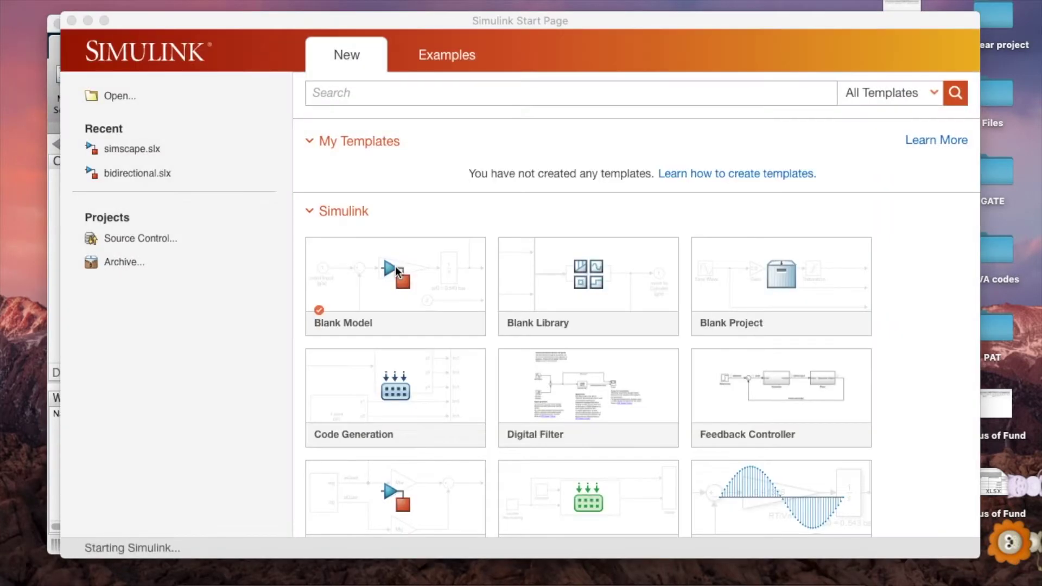
{"action": "left_click", "coordinate": [396, 268]}
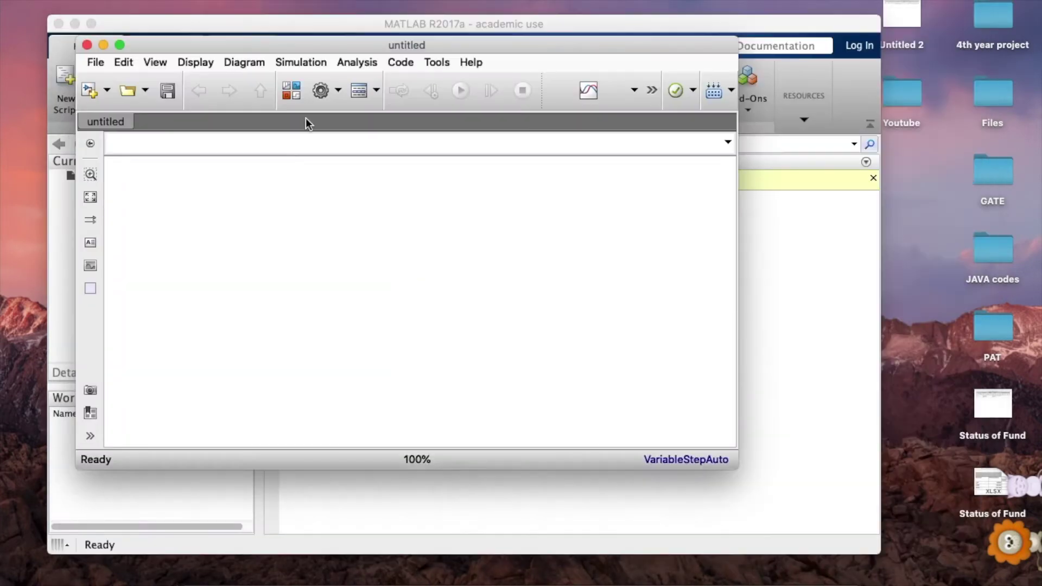
{"action": "left_click_drag", "start_coordinate": [243, 45], "coordinate": [481, 3]}
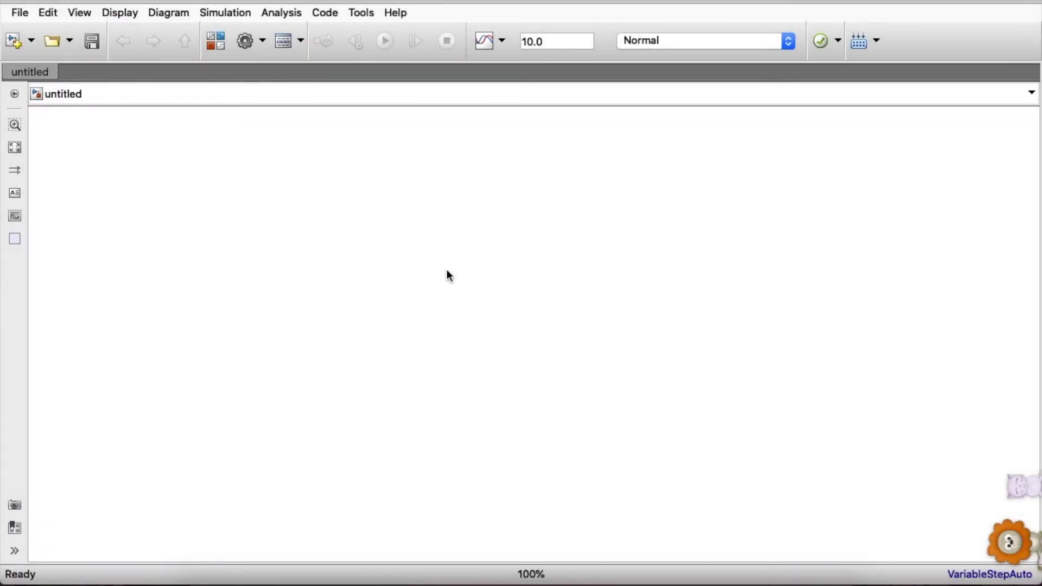
{"action": "left_click", "coordinate": [212, 42]}
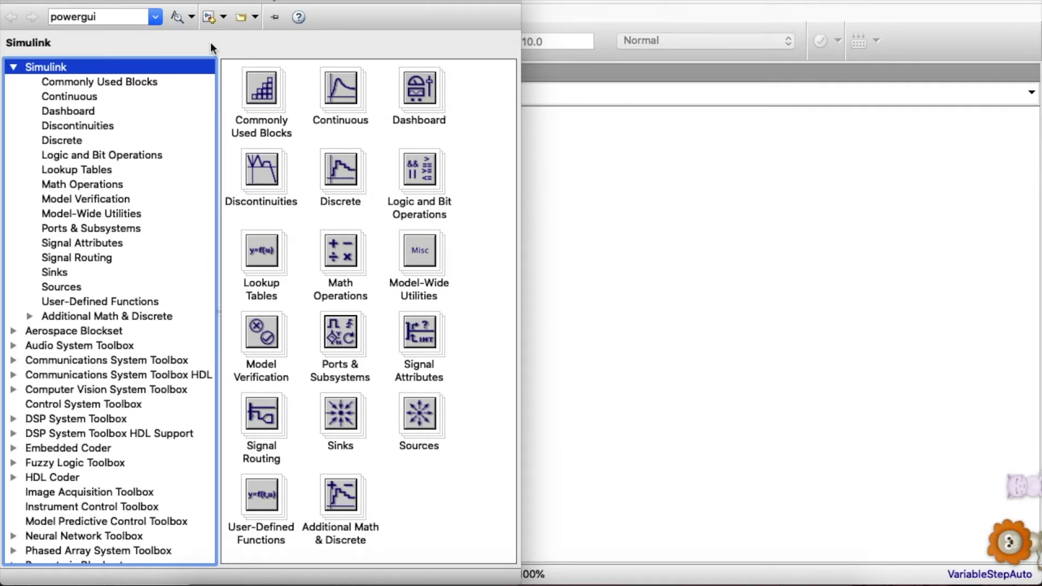
Step: Search the Library Browser for 'simscape' and browse the 151 matching blocks
{"action": "left_click", "coordinate": [108, 14]}
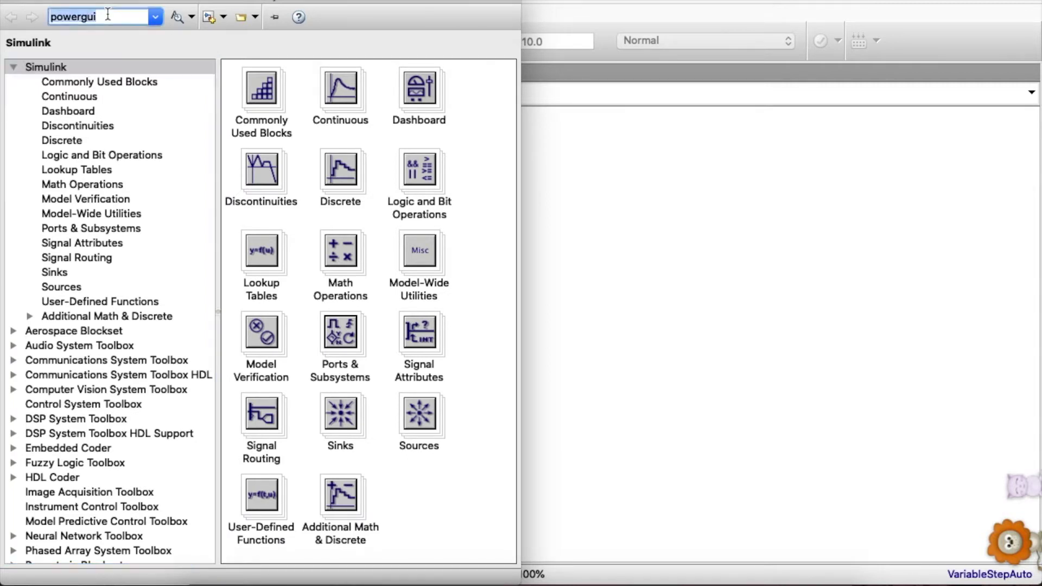
{"action": "double_click", "coordinate": [108, 15]}
{"action": "type", "text": "simscape"}
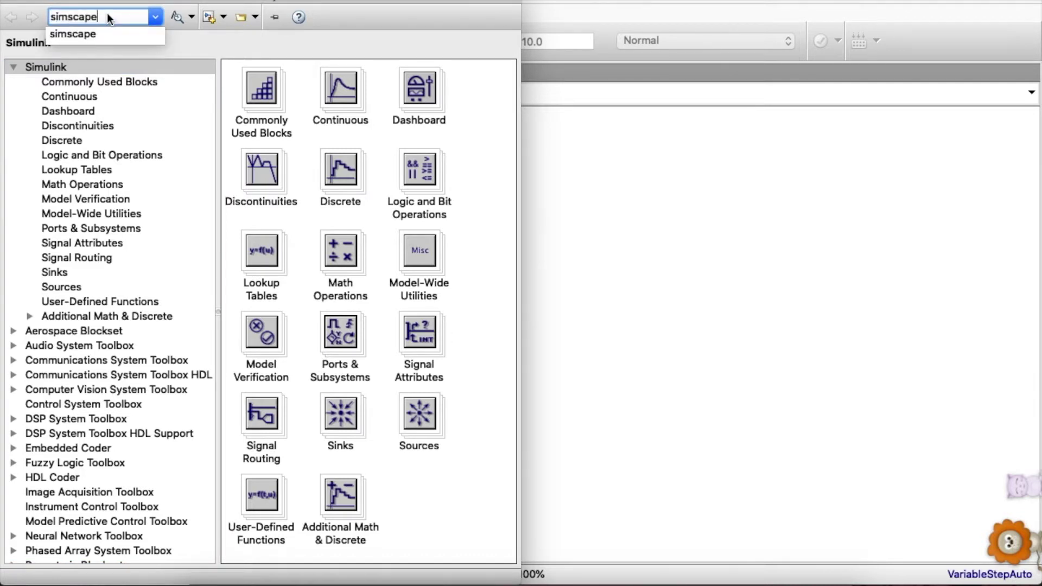
{"action": "key", "text": "Return"}
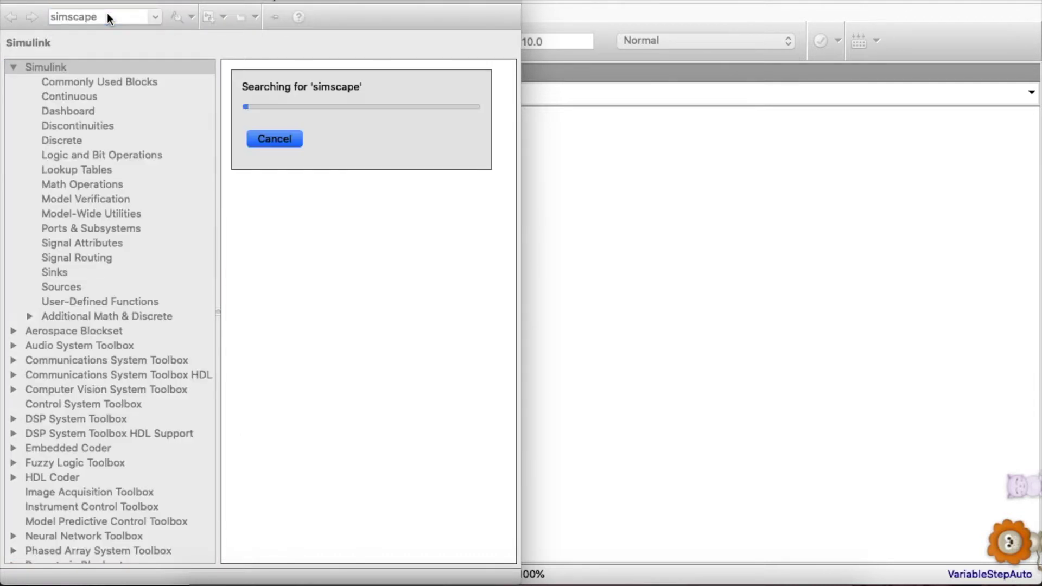
{"action": "scroll", "coordinate": [302, 243], "scroll_direction": "down", "scroll_amount": 15}
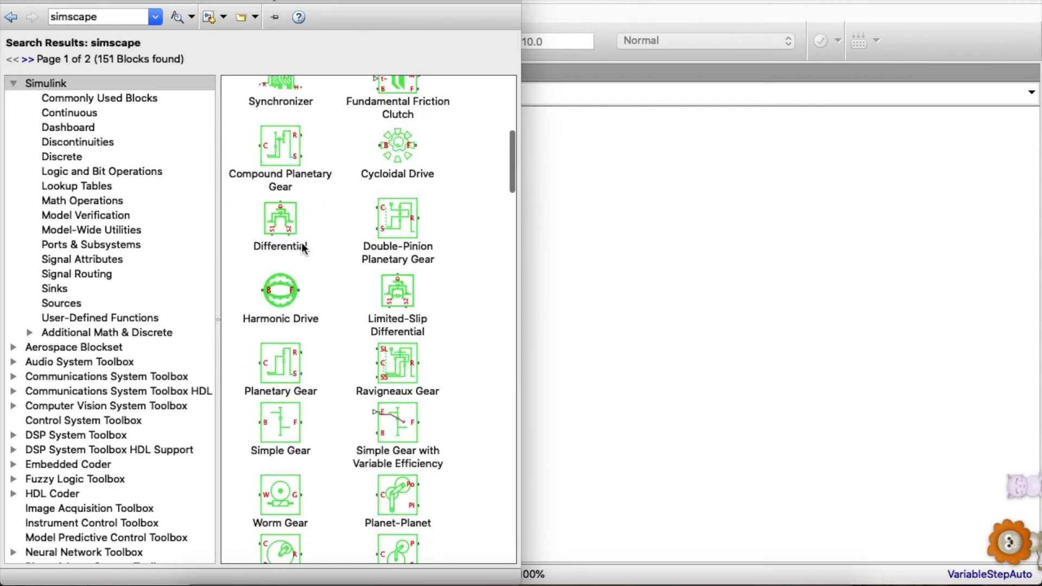
{"action": "scroll", "coordinate": [302, 242], "scroll_direction": "down", "scroll_amount": 10}
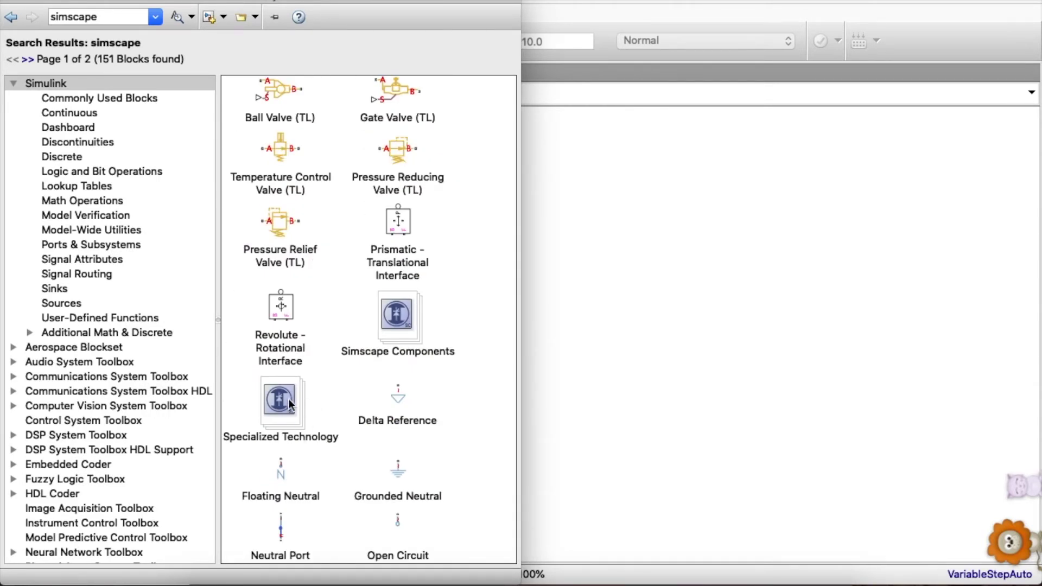
{"action": "scroll", "coordinate": [171, 320], "scroll_direction": "right", "scroll_amount": 3}
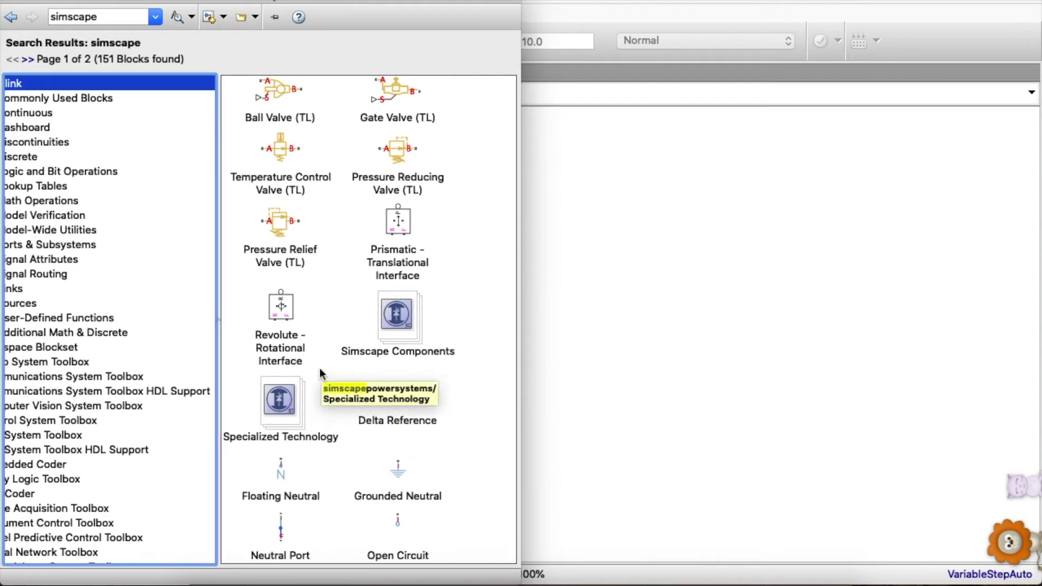
{"action": "scroll", "coordinate": [172, 322], "scroll_direction": "left", "scroll_amount": 3}
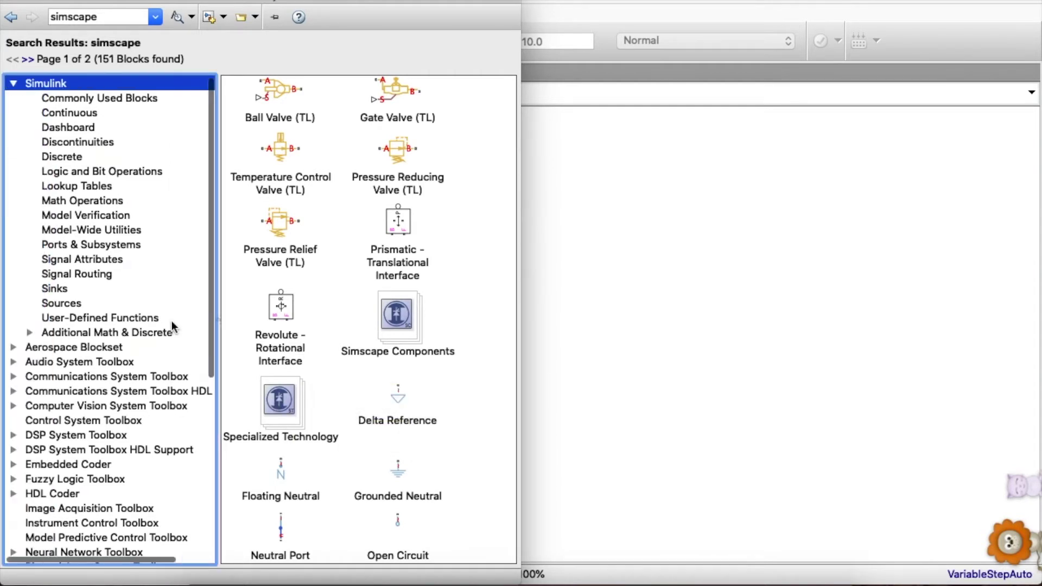
{"action": "scroll", "coordinate": [172, 329], "scroll_direction": "down", "scroll_amount": 8}
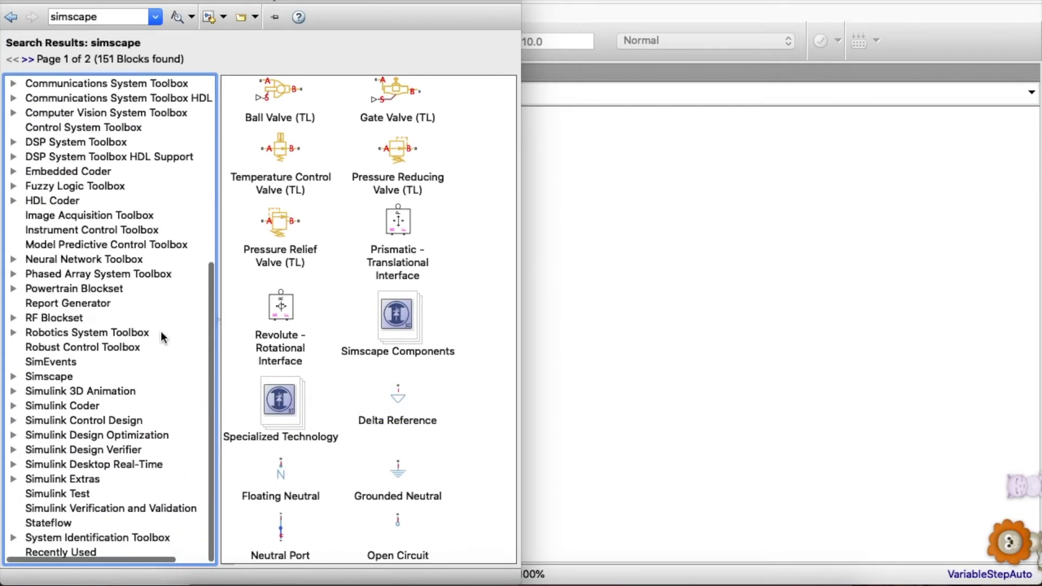
Step: Navigate Simscape > Power Systems > Specialized Technology > Fundamental Blocks, where powergui lives
{"action": "left_click", "coordinate": [37, 374]}
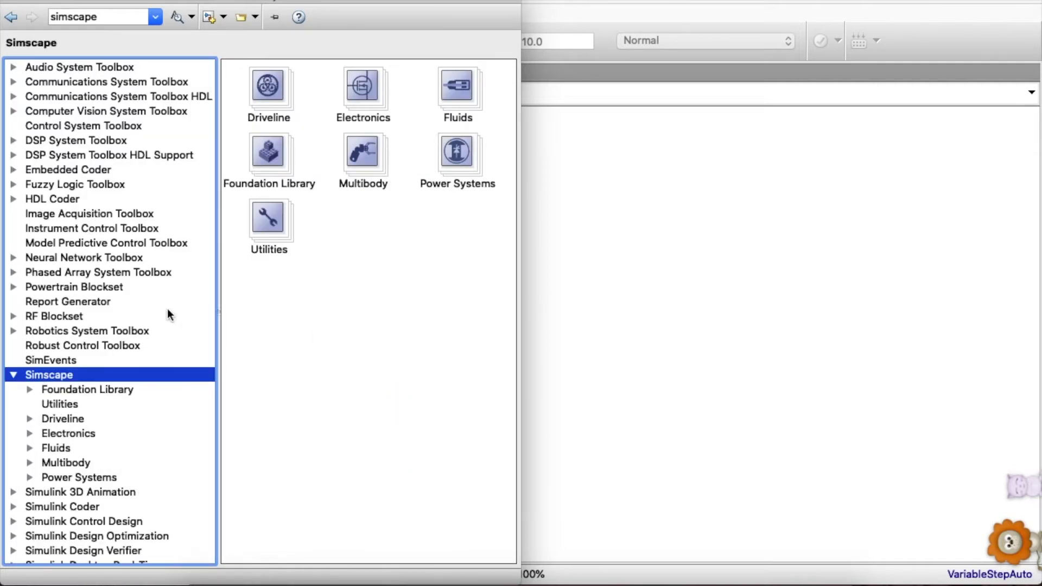
{"action": "scroll", "coordinate": [167, 311], "scroll_direction": "up", "scroll_amount": 10}
{"action": "scroll", "coordinate": [167, 311], "scroll_direction": "right", "scroll_amount": 3}
{"action": "scroll", "coordinate": [95, 282], "scroll_direction": "left", "scroll_amount": 3}
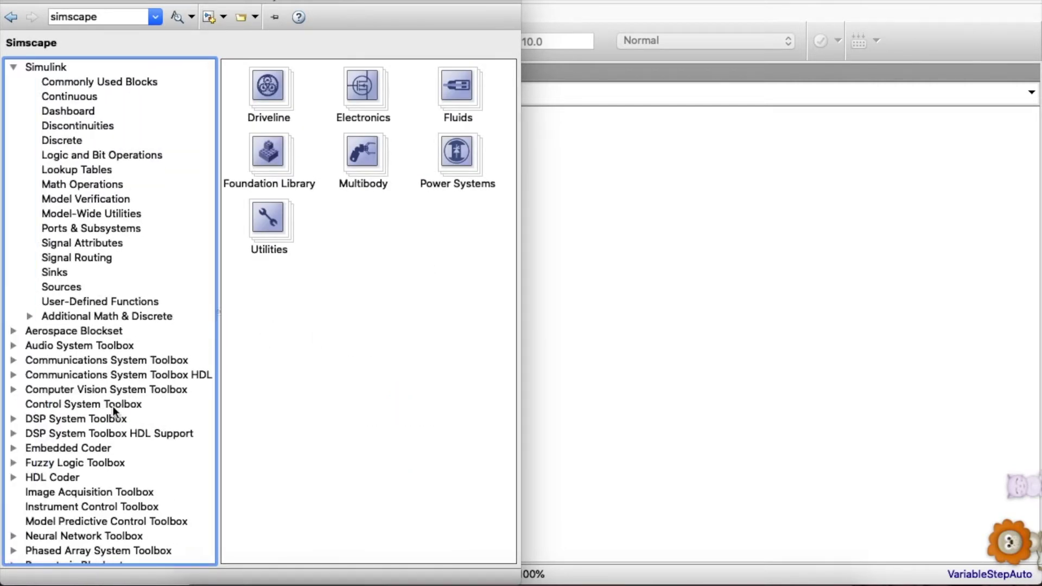
{"action": "scroll", "coordinate": [113, 406], "scroll_direction": "down", "scroll_amount": 5}
{"action": "scroll", "coordinate": [116, 395], "scroll_direction": "up", "scroll_amount": 5}
{"action": "scroll", "coordinate": [116, 395], "scroll_direction": "right", "scroll_amount": 3}
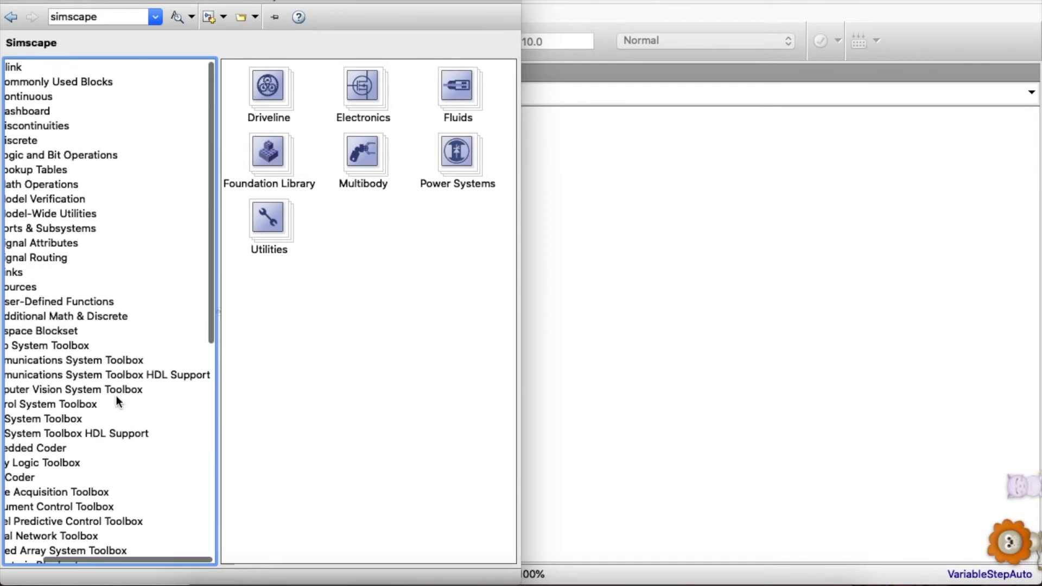
{"action": "scroll", "coordinate": [115, 155], "scroll_direction": "left", "scroll_amount": 3}
{"action": "scroll", "coordinate": [115, 155], "scroll_direction": "down", "scroll_amount": 5}
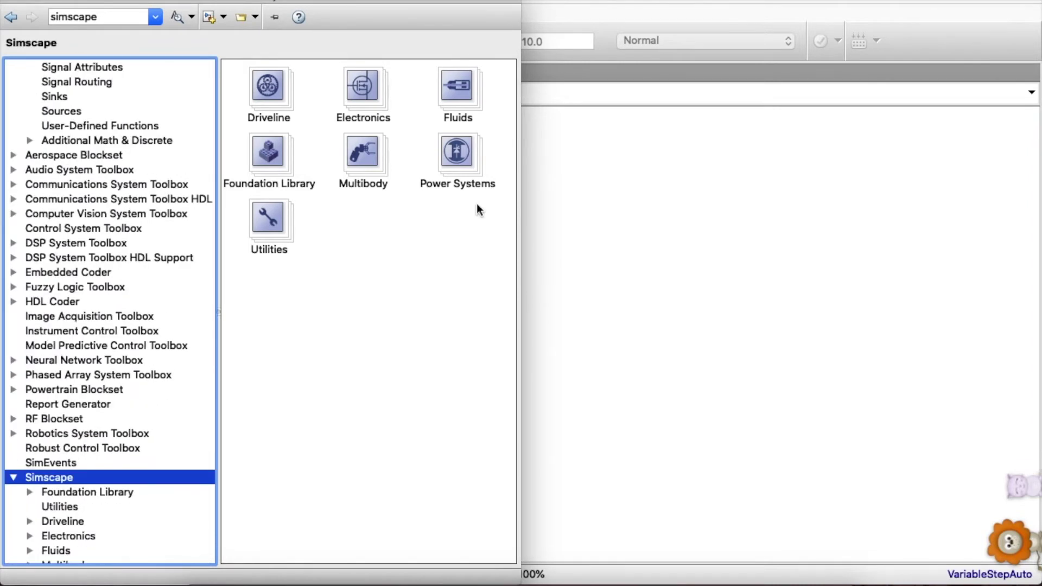
{"action": "double_click", "coordinate": [462, 162]}
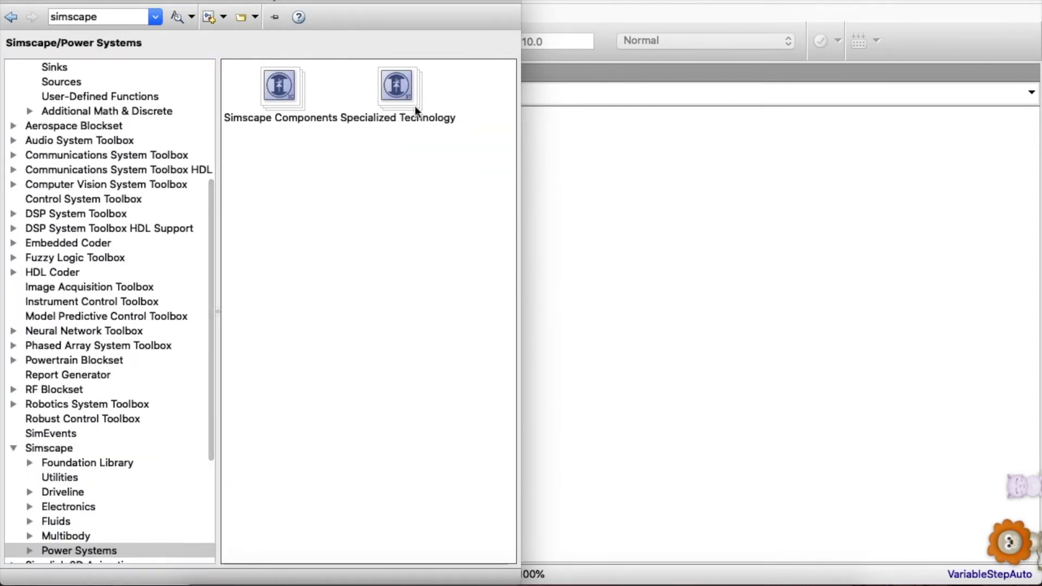
{"action": "double_click", "coordinate": [399, 87]}
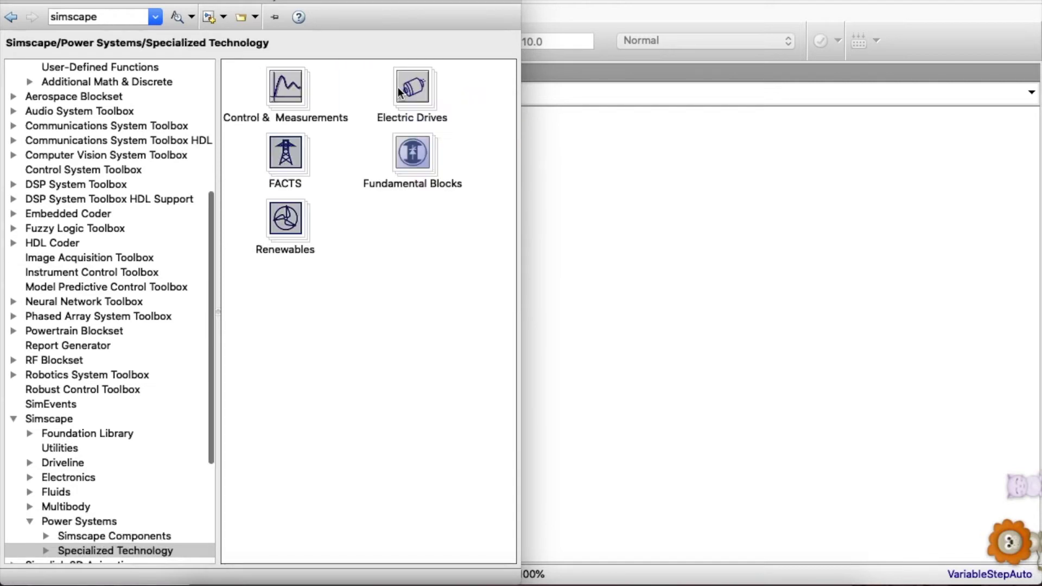
{"action": "double_click", "coordinate": [405, 142]}
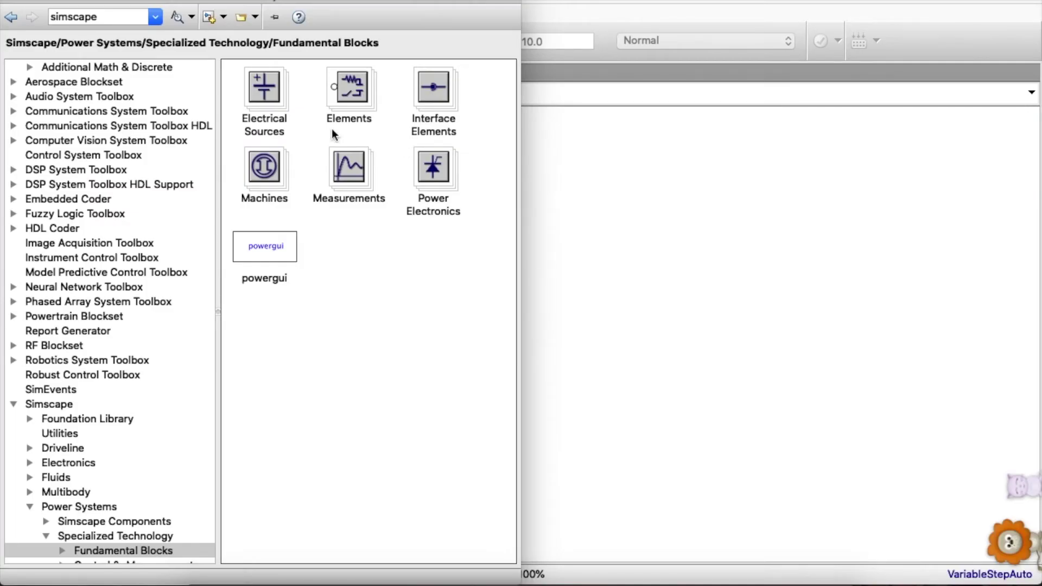
Step: Add a DC Voltage Source from Electrical Sources to the model
{"action": "double_click", "coordinate": [255, 90]}
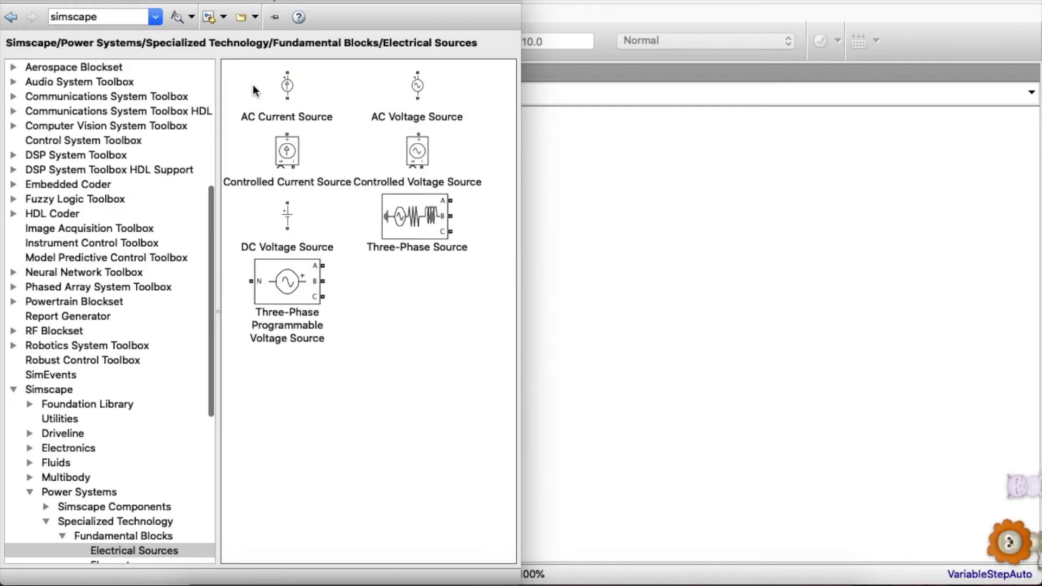
{"action": "left_click", "coordinate": [283, 216]}
{"action": "left_click_drag", "start_coordinate": [282, 216], "coordinate": [617, 298]}
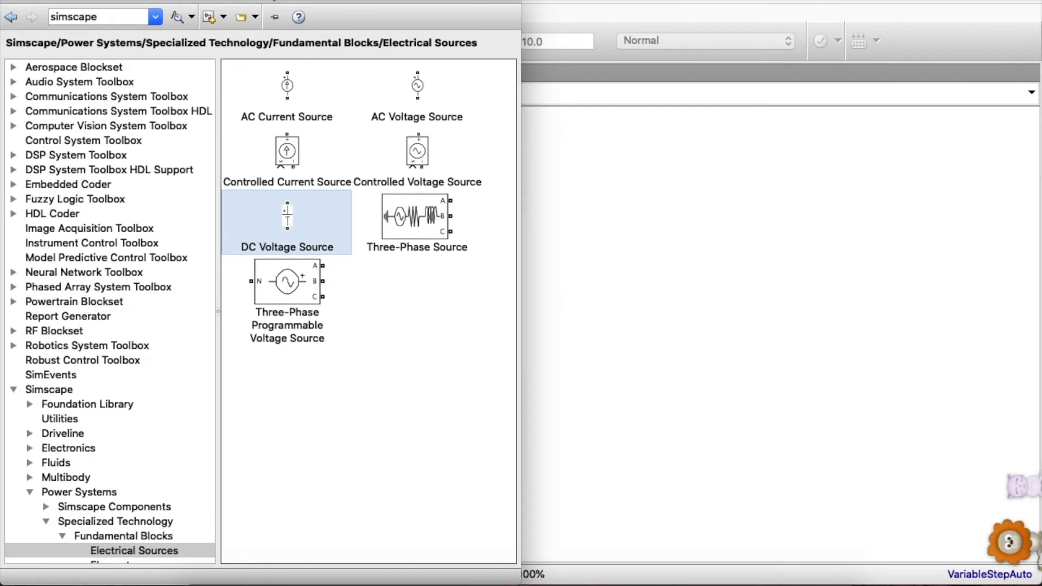
Step: Search for 'diode' and place Diode and Mosfet blocks in the model
{"action": "left_click", "coordinate": [114, 18]}
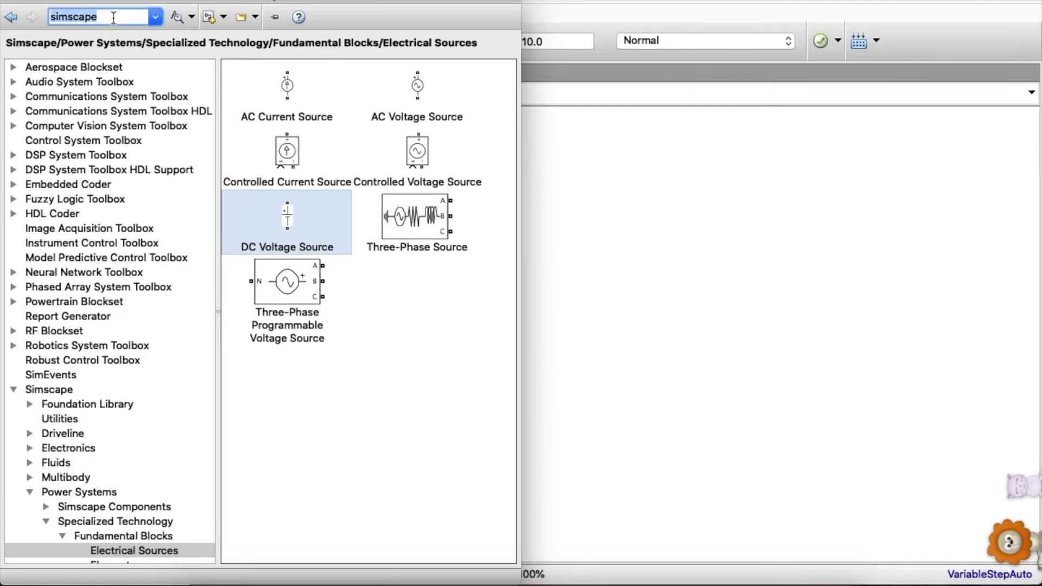
{"action": "type", "text": "diode"}
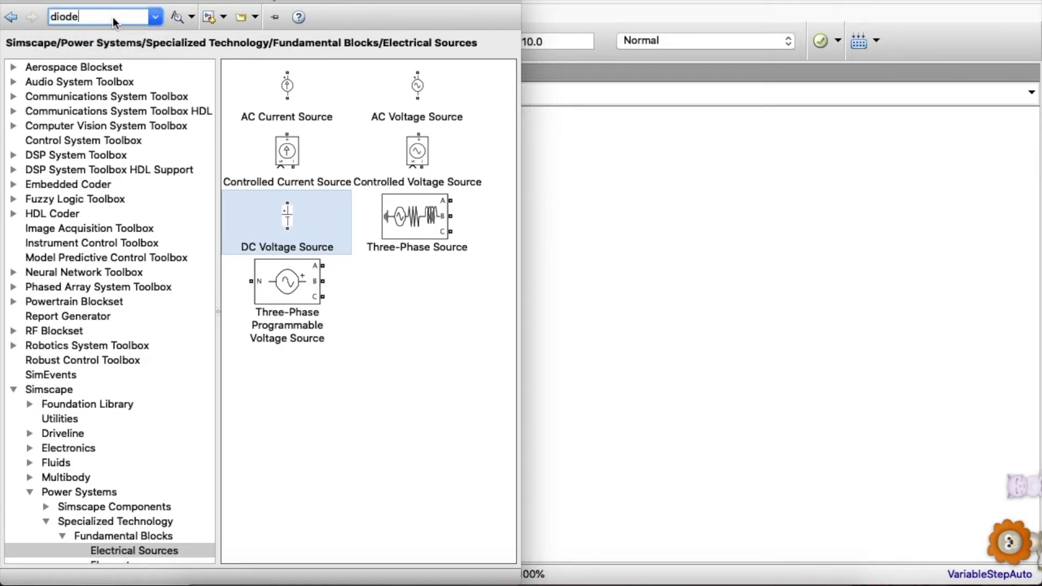
{"action": "key", "text": "Return"}
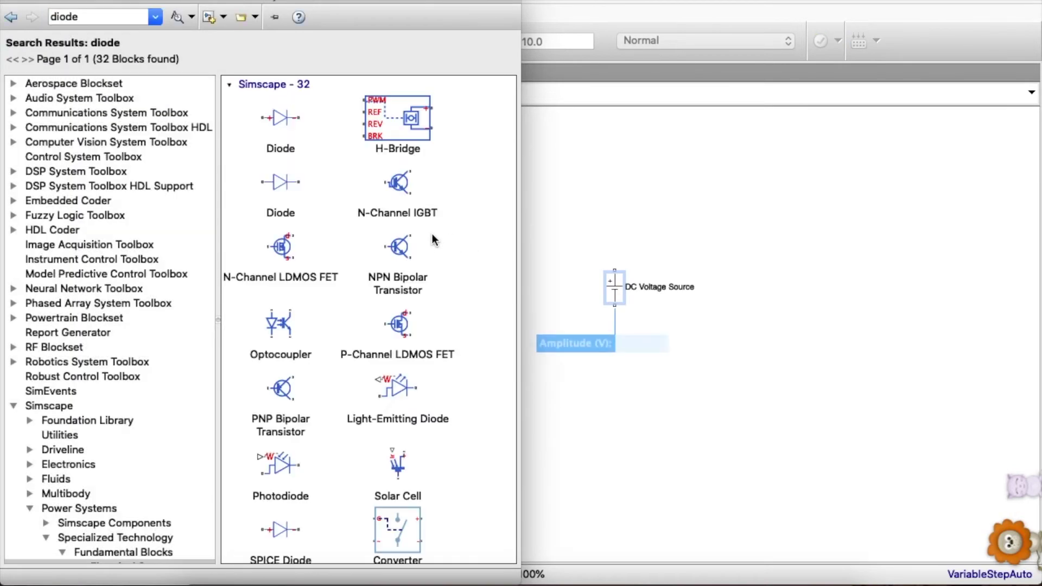
{"action": "scroll", "coordinate": [433, 238], "scroll_direction": "down", "scroll_amount": 5}
{"action": "scroll", "coordinate": [433, 238], "scroll_direction": "down", "scroll_amount": 5}
{"action": "left_click_drag", "start_coordinate": [400, 350], "coordinate": [904, 266]}
{"action": "scroll", "coordinate": [463, 276], "scroll_direction": "down", "scroll_amount": 3}
{"action": "left_click_drag", "start_coordinate": [398, 373], "coordinate": [696, 227]}
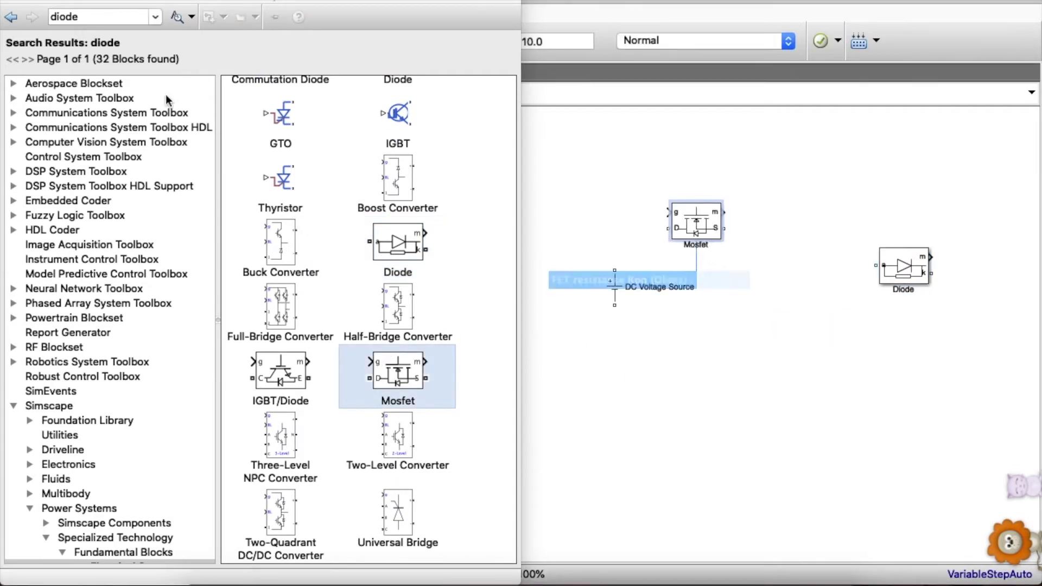
Step: Search 'rlc branch' and place a Series RLC Branch below the DC source
{"action": "left_click", "coordinate": [97, 20]}
{"action": "type", "text": "rl"}
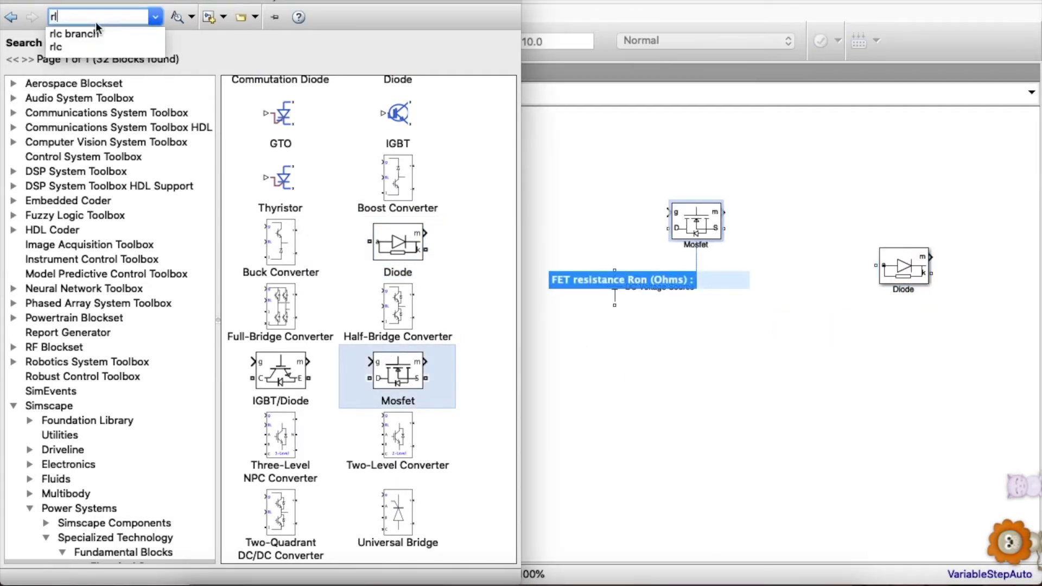
{"action": "type", "text": "c branch"}
{"action": "key", "text": "Return"}
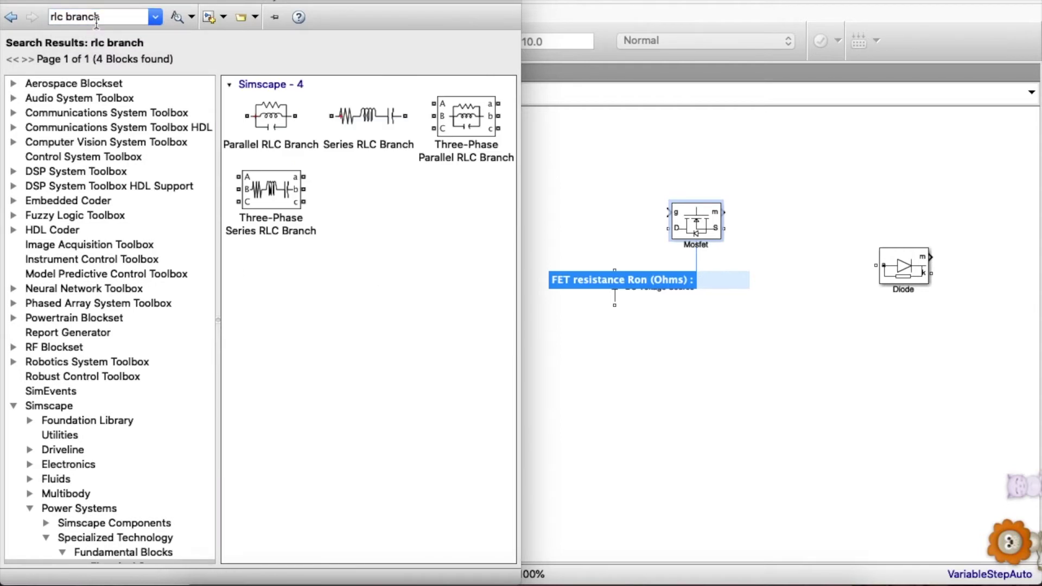
{"action": "left_click_drag", "start_coordinate": [369, 117], "coordinate": [636, 416]}
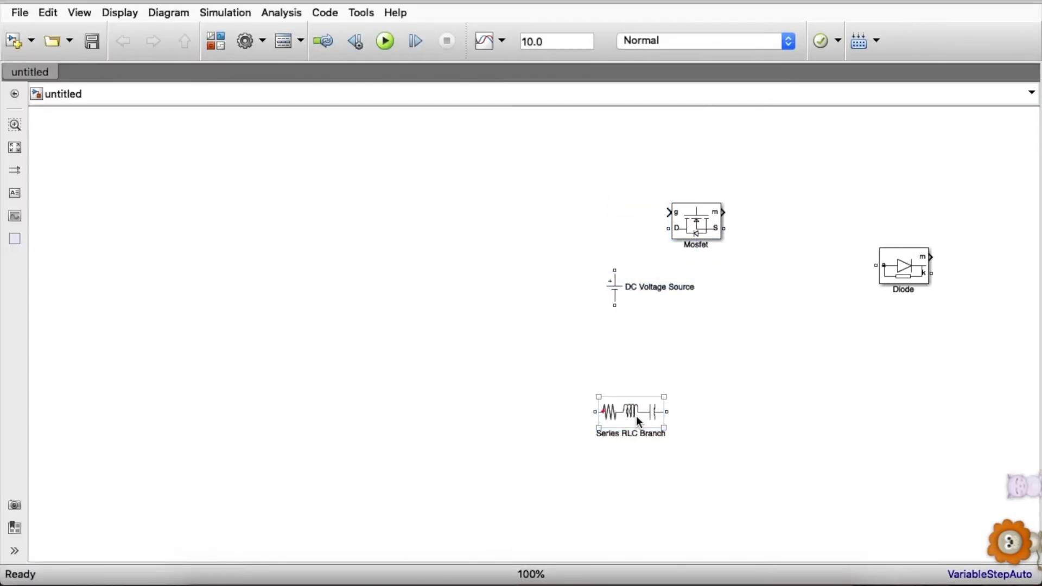
Step: Set the Series RLC Branch's branch type to R, making a 1-ohm resistor
{"action": "double_click", "coordinate": [636, 416]}
{"action": "left_click_drag", "start_coordinate": [418, 52], "coordinate": [444, 78]}
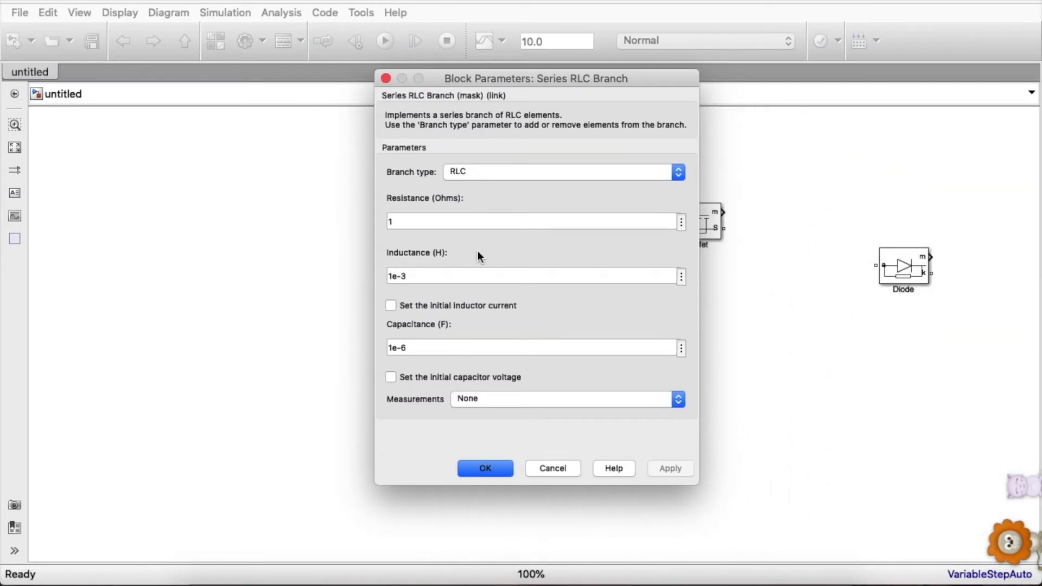
{"action": "left_click", "coordinate": [478, 168]}
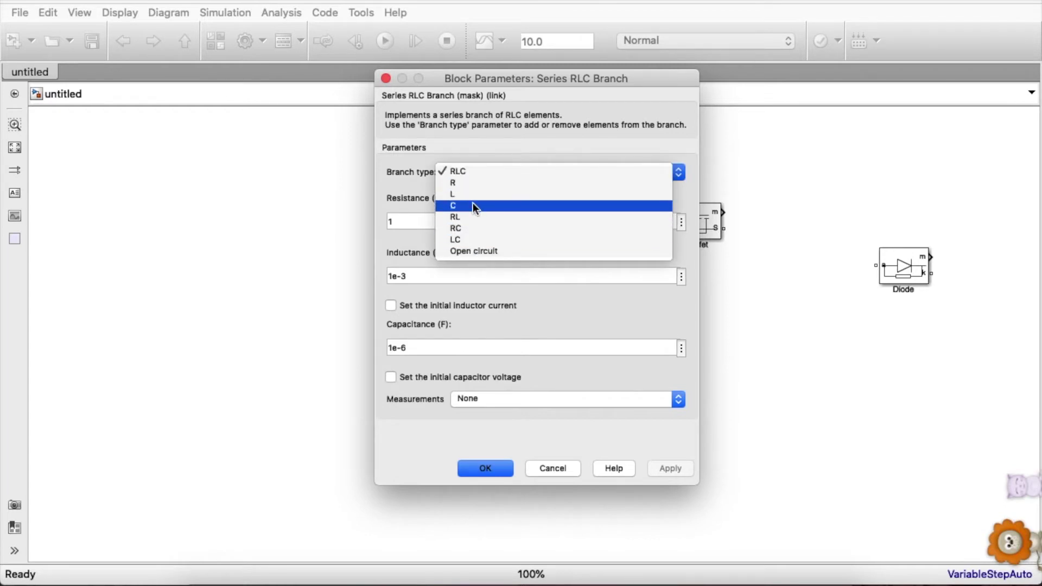
{"action": "left_click", "coordinate": [487, 185]}
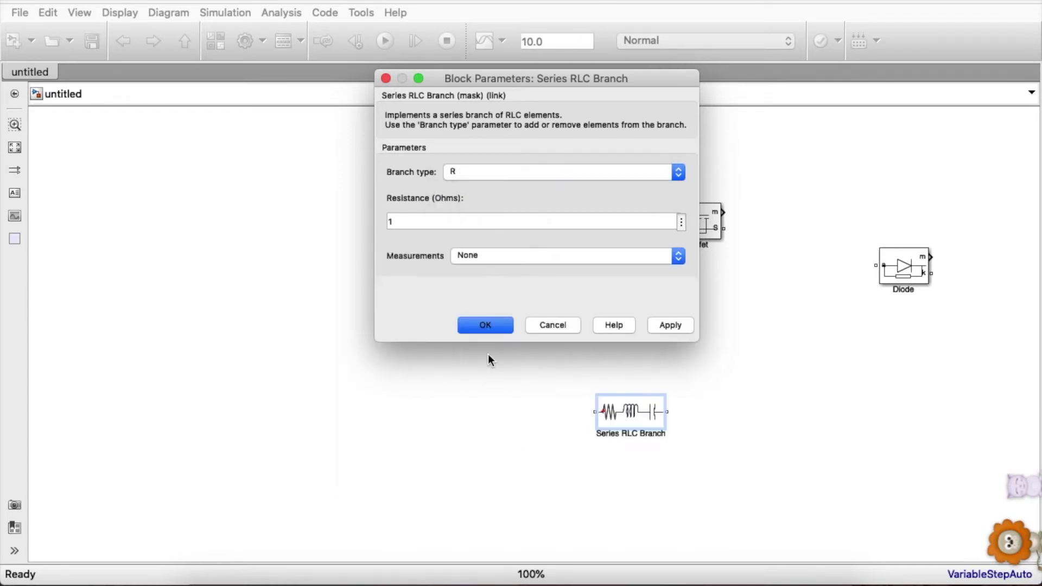
{"action": "left_click", "coordinate": [487, 326]}
Step: Paste two copies of the resistor and make Series RLC Branch1 a 1e-3 H inductor
{"action": "left_click", "coordinate": [619, 413]}
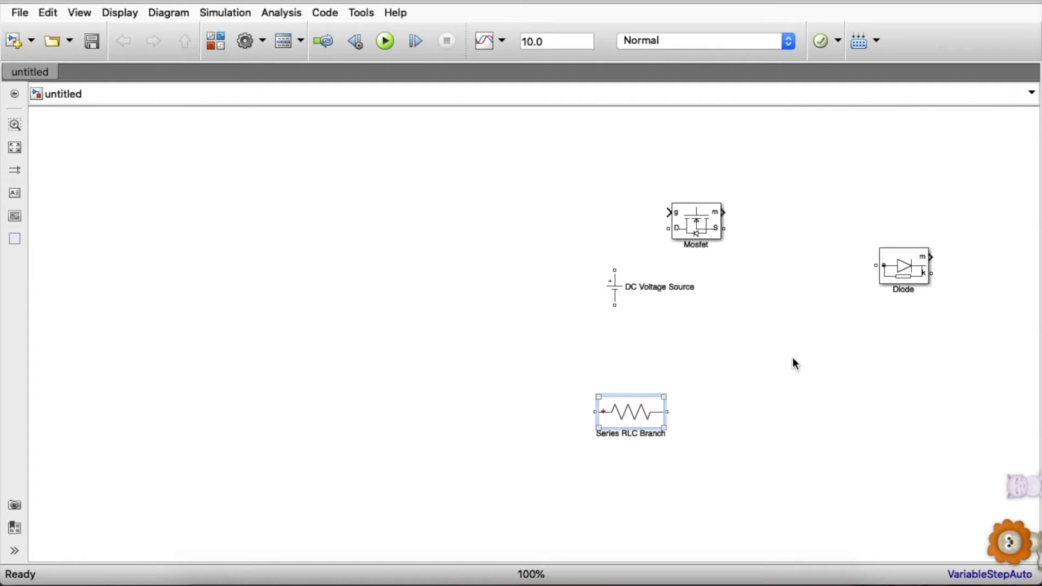
{"action": "key", "text": "ctrl+v"}
{"action": "left_click", "coordinate": [856, 465]}
{"action": "key", "text": "ctrl+v"}
{"action": "double_click", "coordinate": [825, 375]}
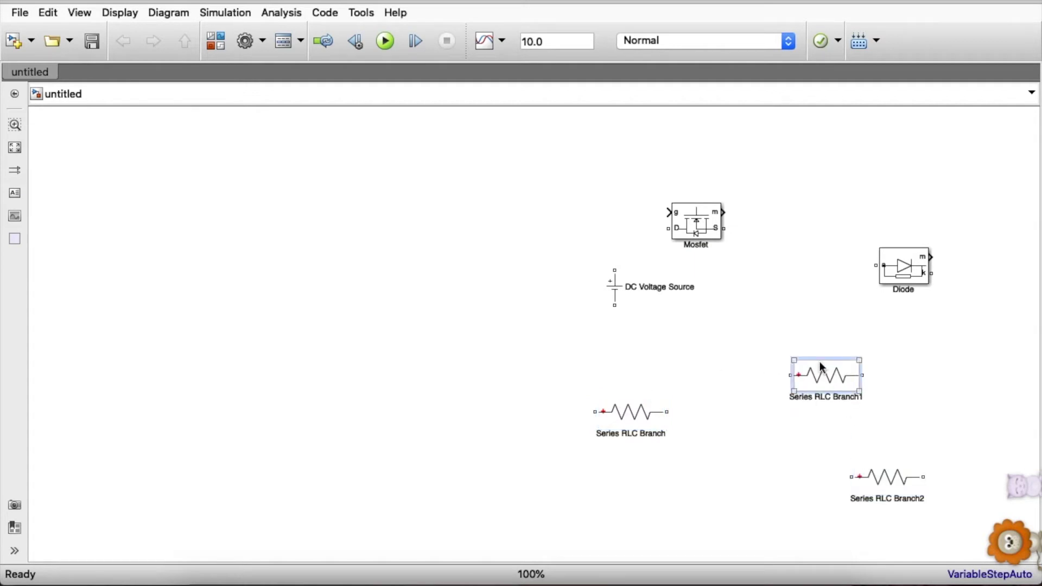
{"action": "left_click", "coordinate": [568, 339]}
{"action": "left_click", "coordinate": [551, 348]}
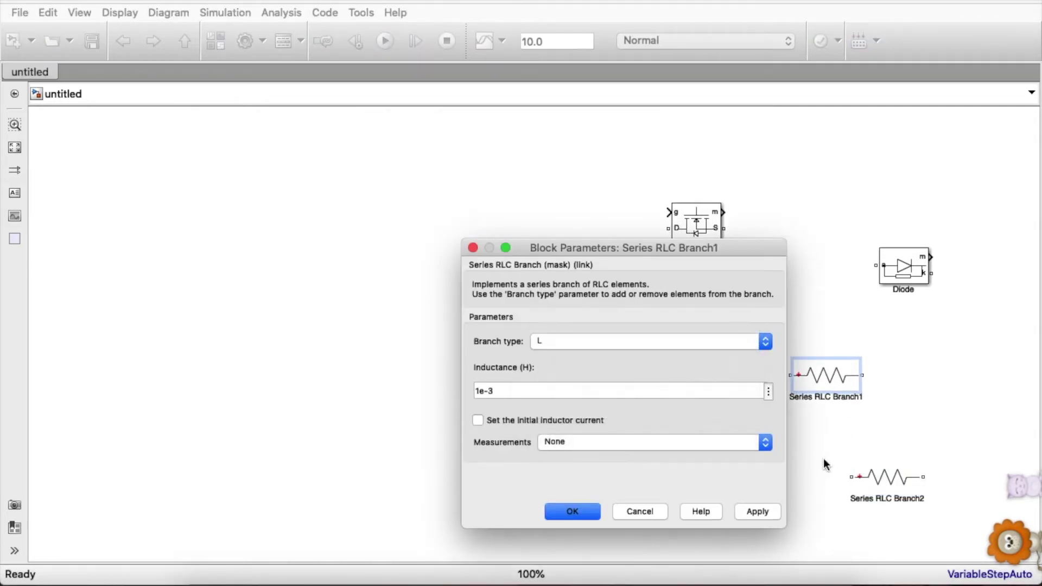
{"action": "left_click", "coordinate": [573, 511]}
Step: Make Series RLC Branch2 a 1e-6 F capacitor and move the resistor down-right
{"action": "double_click", "coordinate": [873, 476]}
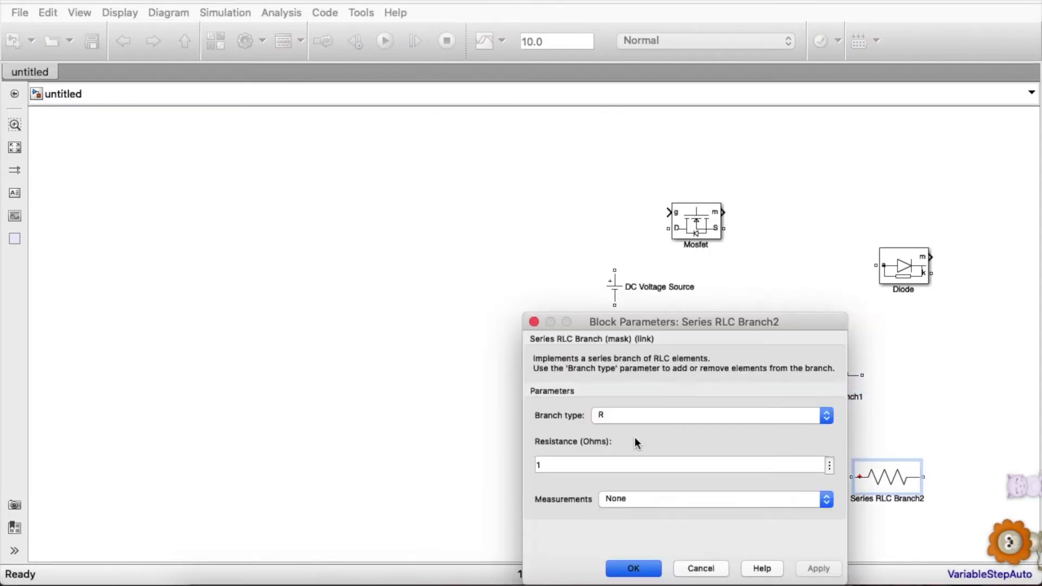
{"action": "left_click", "coordinate": [610, 426]}
{"action": "left_click", "coordinate": [603, 435]}
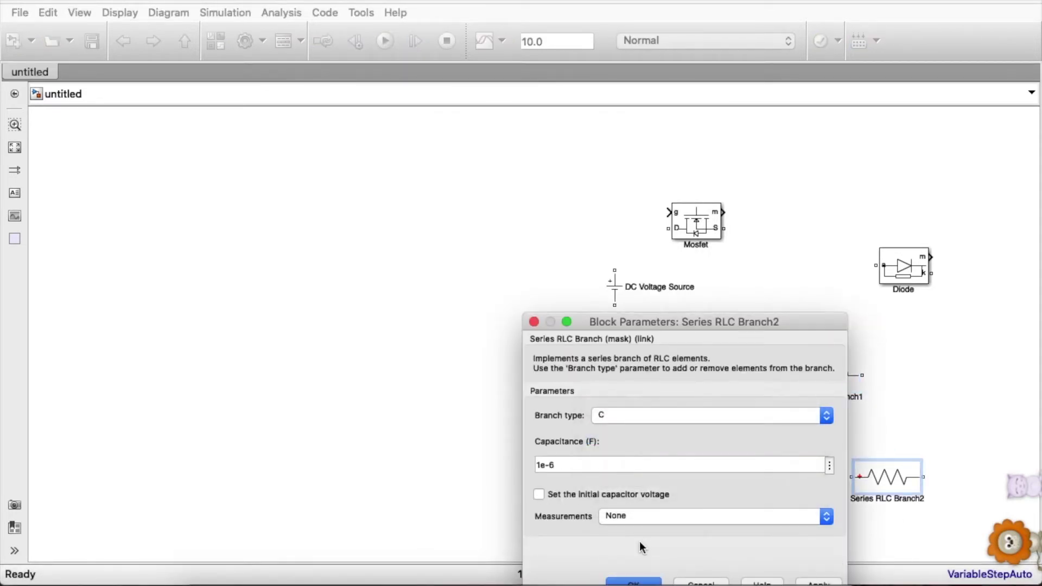
{"action": "left_click", "coordinate": [632, 580]}
{"action": "left_click_drag", "start_coordinate": [638, 420], "coordinate": [714, 467]}
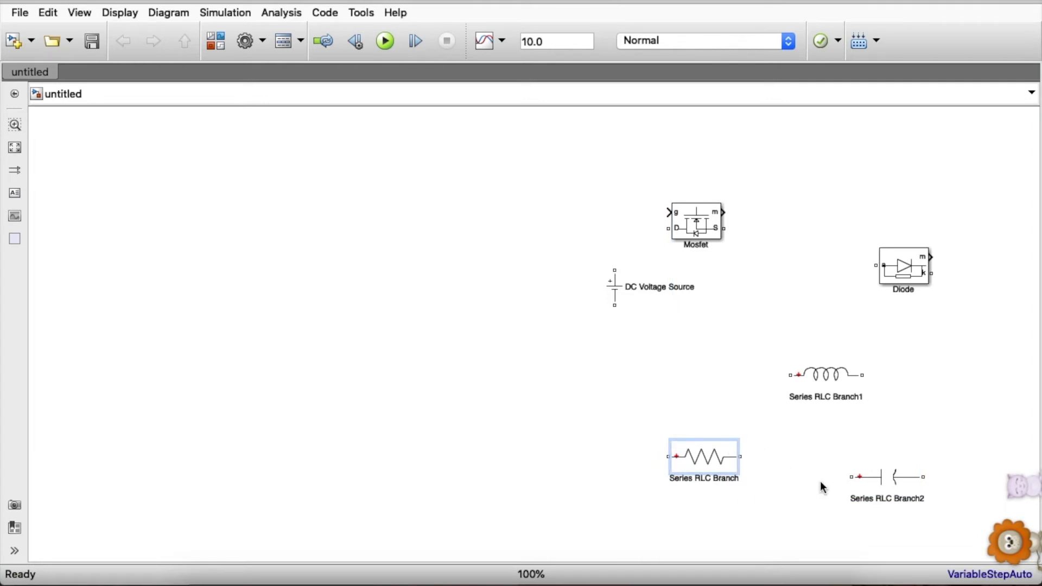
Step: Arrange source, Mosfet, diode, inductor, resistor and capacitor, rotating diode, resistor and capacitor vertical
{"action": "left_click_drag", "start_coordinate": [645, 291], "coordinate": [278, 324]}
{"action": "left_click", "coordinate": [515, 326]}
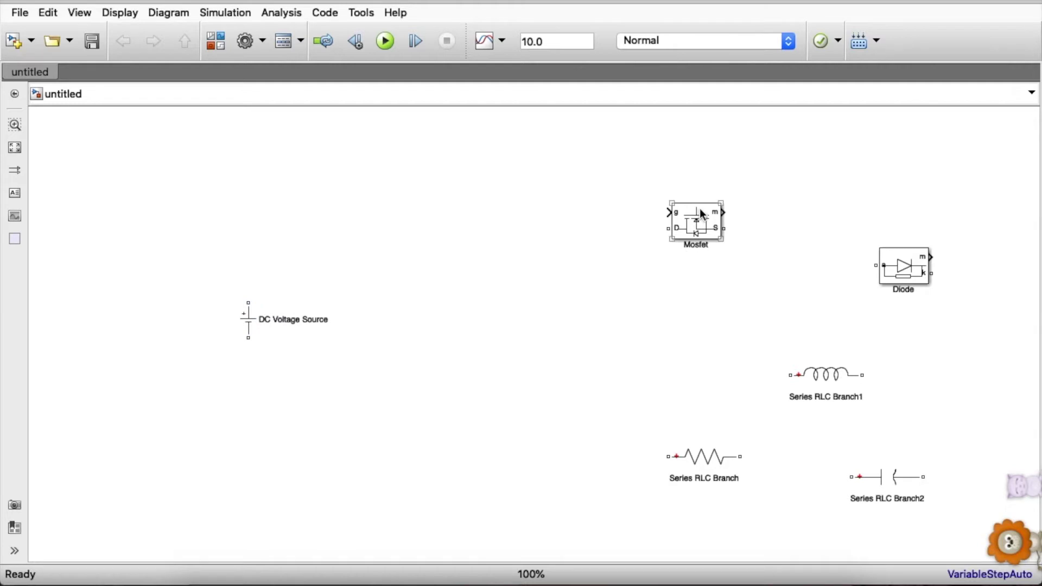
{"action": "left_click_drag", "start_coordinate": [700, 212], "coordinate": [366, 240]}
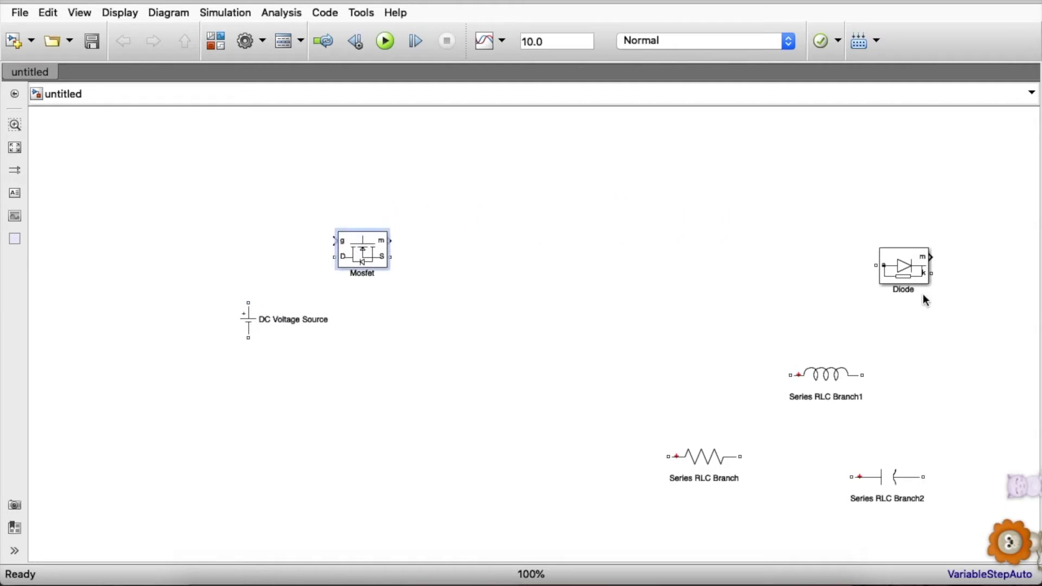
{"action": "left_click_drag", "start_coordinate": [917, 280], "coordinate": [540, 343]}
{"action": "key", "text": "ctrl+r"}
{"action": "key", "text": "ctrl+r"}
{"action": "key", "text": "ctrl+r"}
{"action": "left_click_drag", "start_coordinate": [704, 454], "coordinate": [826, 300]}
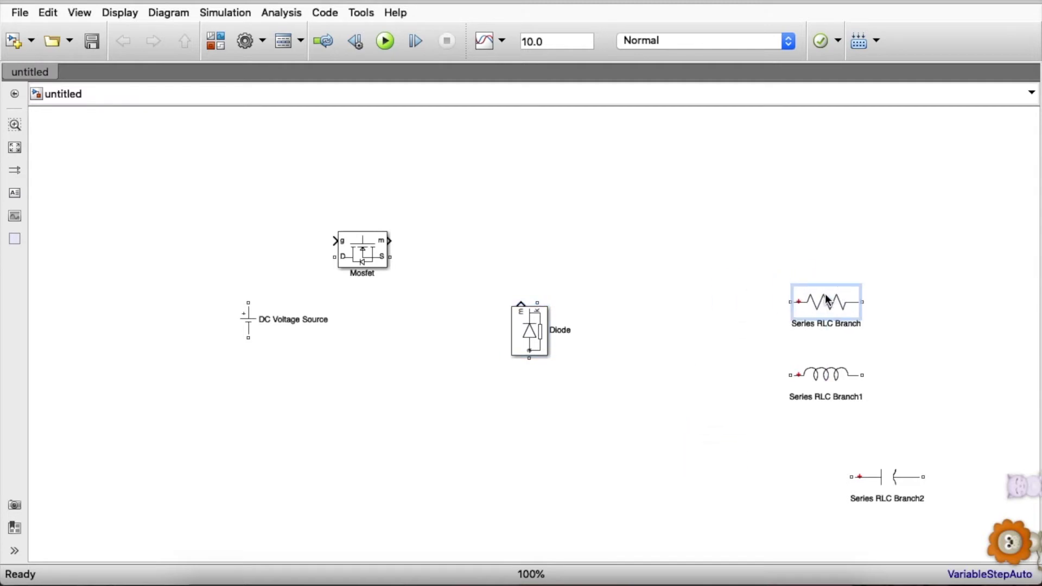
{"action": "key", "text": "ctrl+r"}
{"action": "left_click_drag", "start_coordinate": [826, 375], "coordinate": [676, 256]}
{"action": "left_click", "coordinate": [884, 478]}
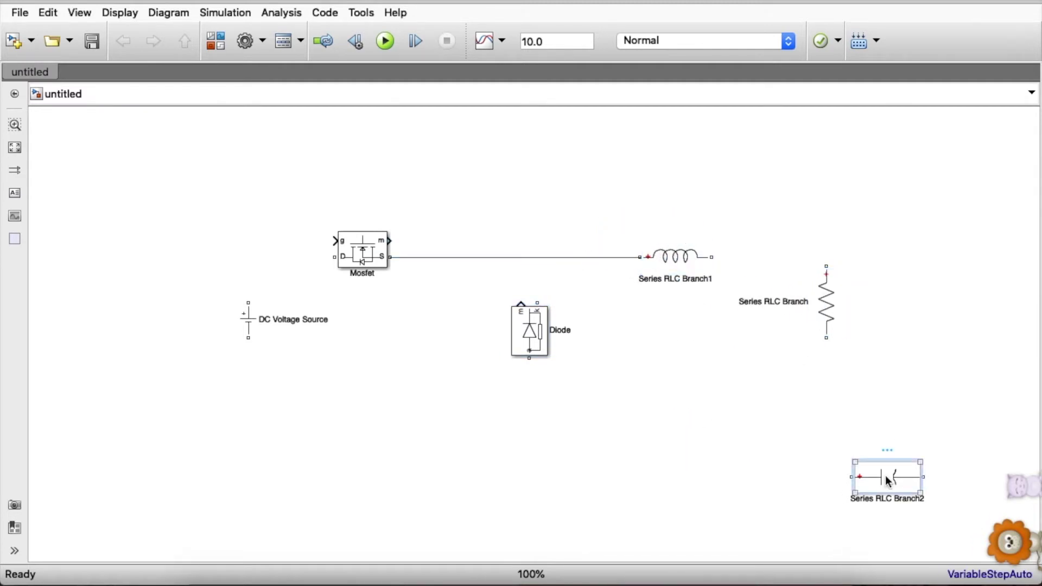
{"action": "key", "text": "ctrl+r"}
{"action": "left_click_drag", "start_coordinate": [779, 301], "coordinate": [851, 309]}
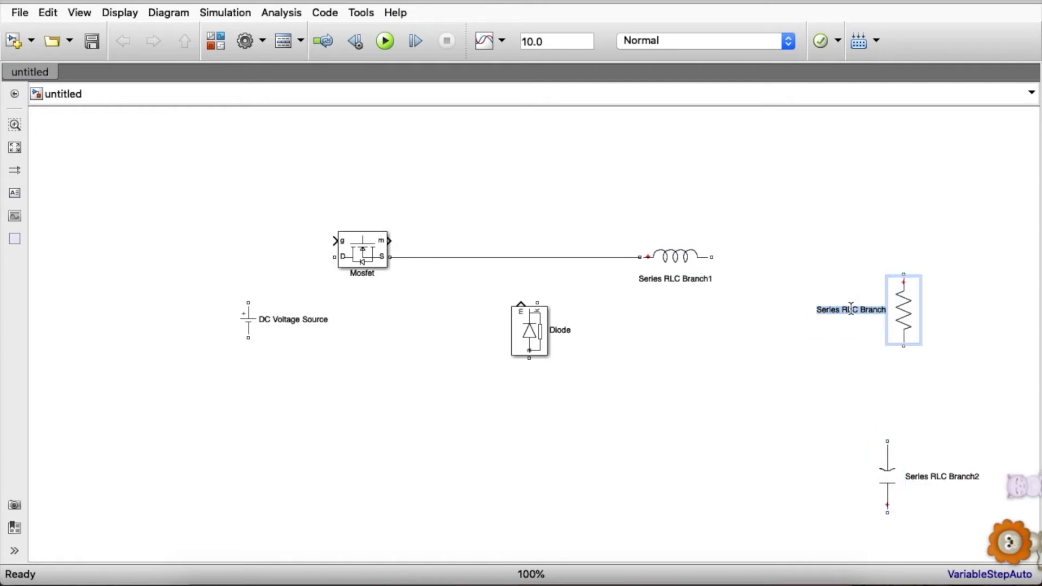
Step: Rename the resistor 'R' and capacitor 'C', and wire the inductor to R's top
{"action": "type", "text": "R"}
{"action": "left_click", "coordinate": [868, 347]}
{"action": "left_click", "coordinate": [924, 476]}
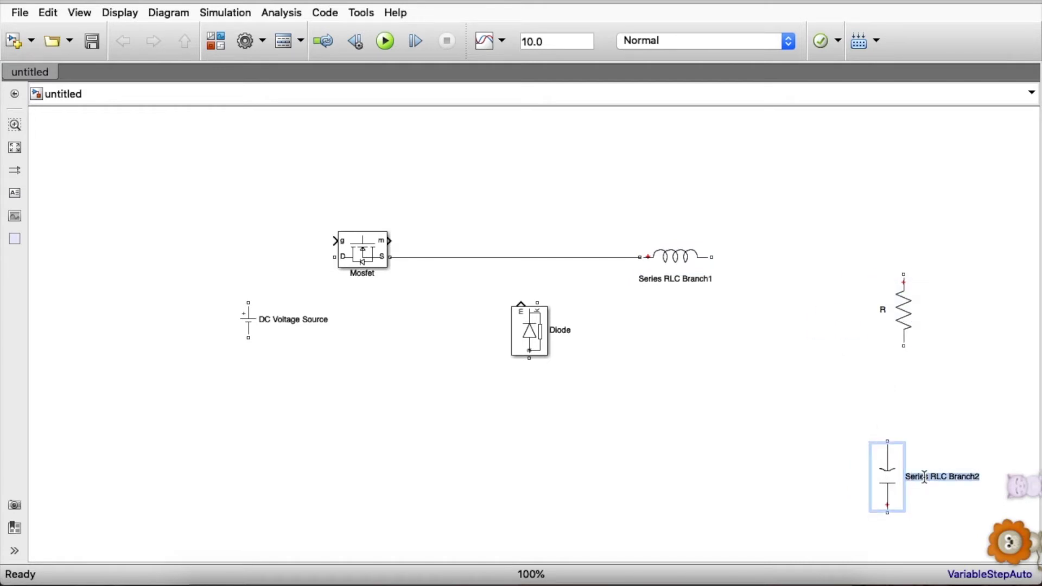
{"action": "type", "text": "C"}
{"action": "left_click_drag", "start_coordinate": [886, 478], "coordinate": [837, 315]}
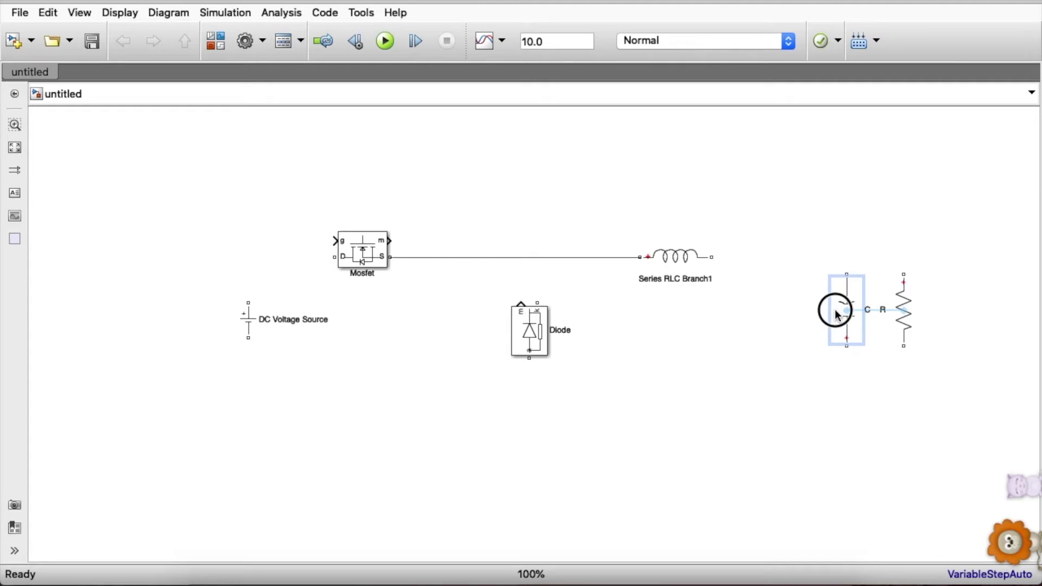
{"action": "left_click_drag", "start_coordinate": [711, 257], "coordinate": [904, 273]}
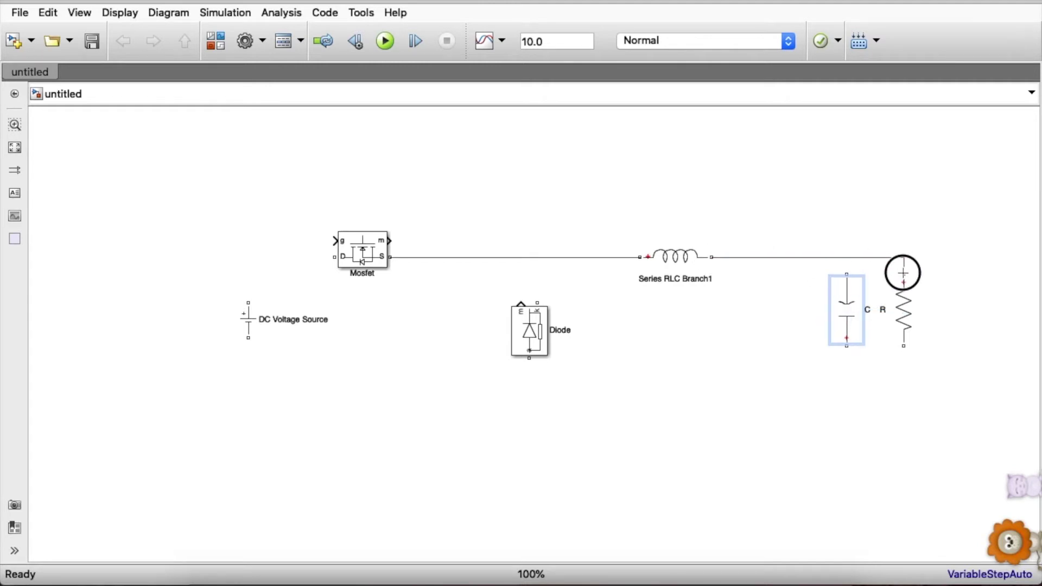
Step: Wire source to Mosfet, Diode to the Mosfet–inductor line, and source, C and R to the return line
{"action": "left_click_drag", "start_coordinate": [248, 303], "coordinate": [334, 257]}
{"action": "left_click", "coordinate": [530, 325]}
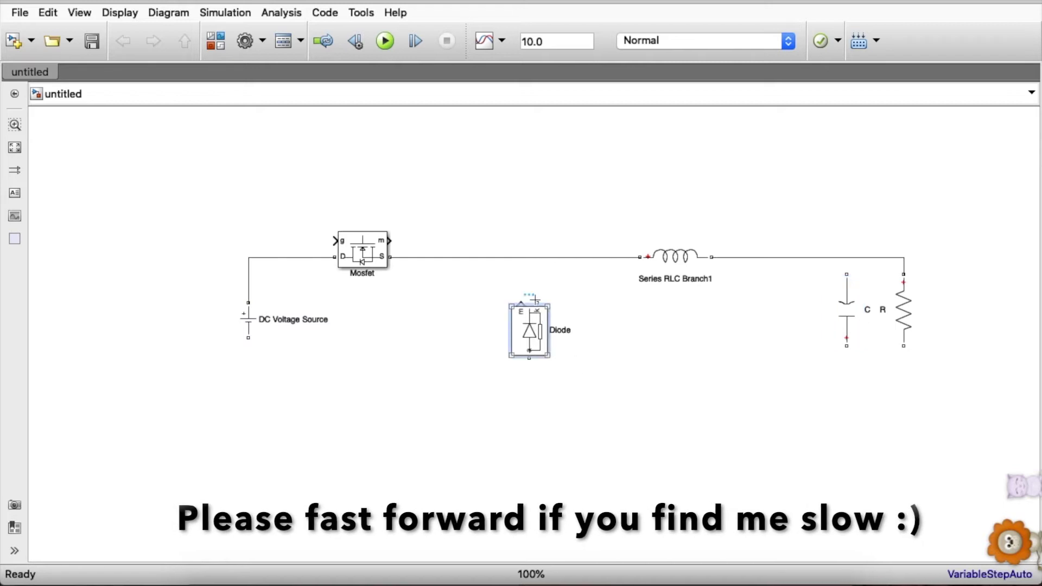
{"action": "left_click_drag", "start_coordinate": [534, 299], "coordinate": [537, 257]}
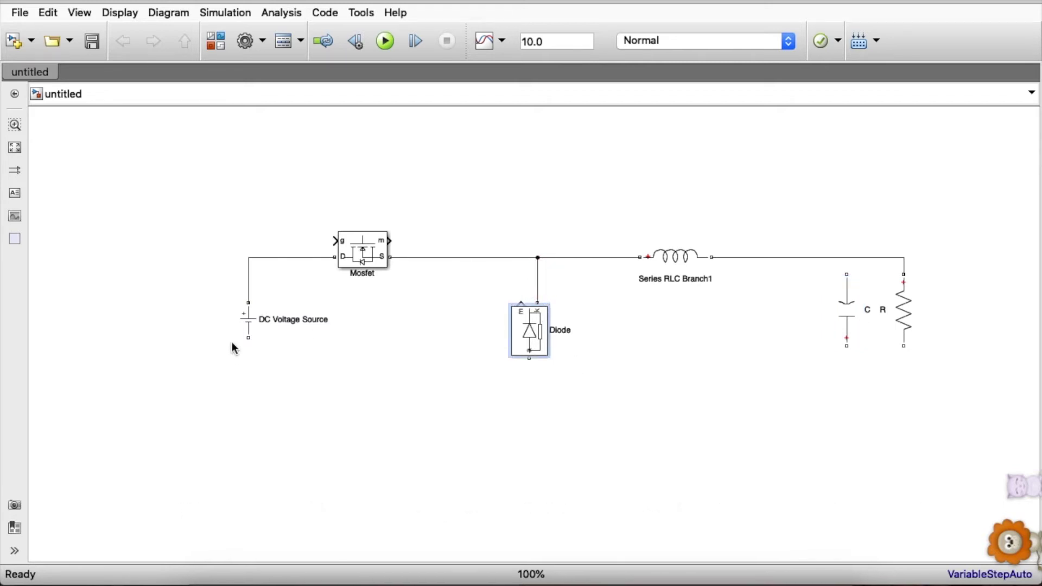
{"action": "left_click_drag", "start_coordinate": [248, 339], "coordinate": [528, 363]}
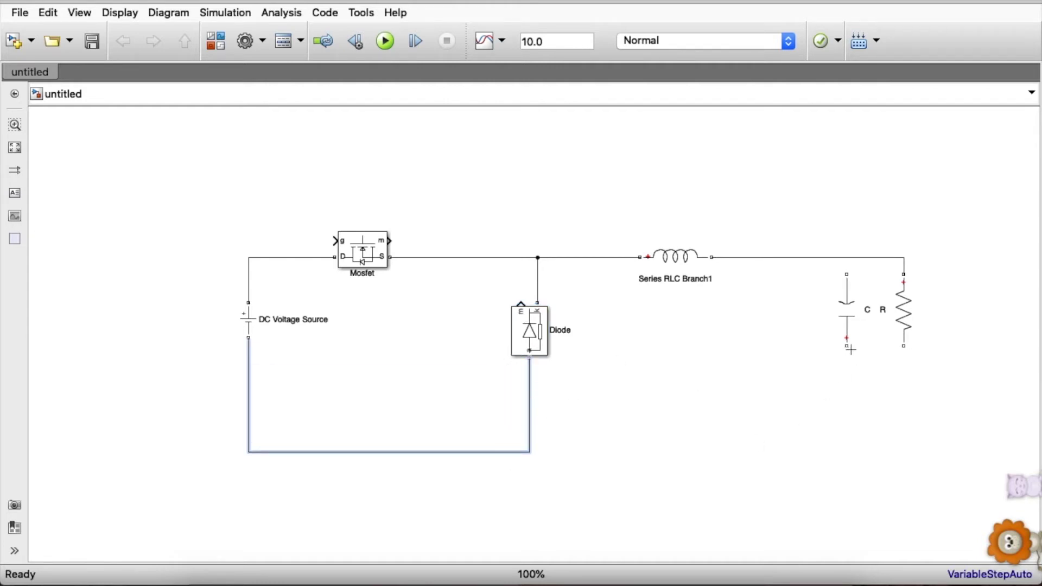
{"action": "left_click_drag", "start_coordinate": [847, 347], "coordinate": [529, 451]}
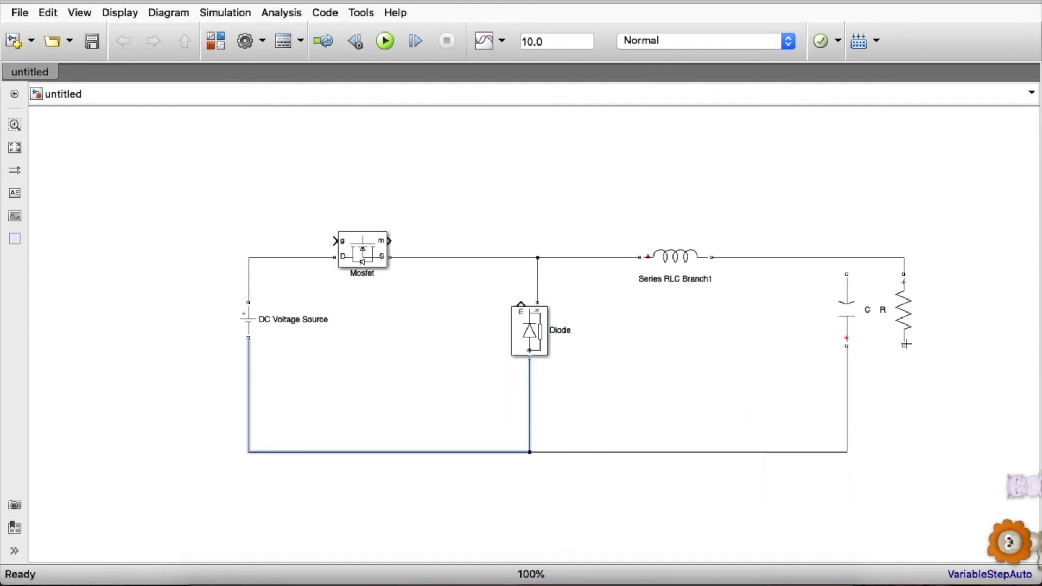
{"action": "left_click_drag", "start_coordinate": [905, 345], "coordinate": [847, 452]}
Step: Connect C's top to the top line and nudge R and the DC source into place
{"action": "left_click", "coordinate": [850, 308]}
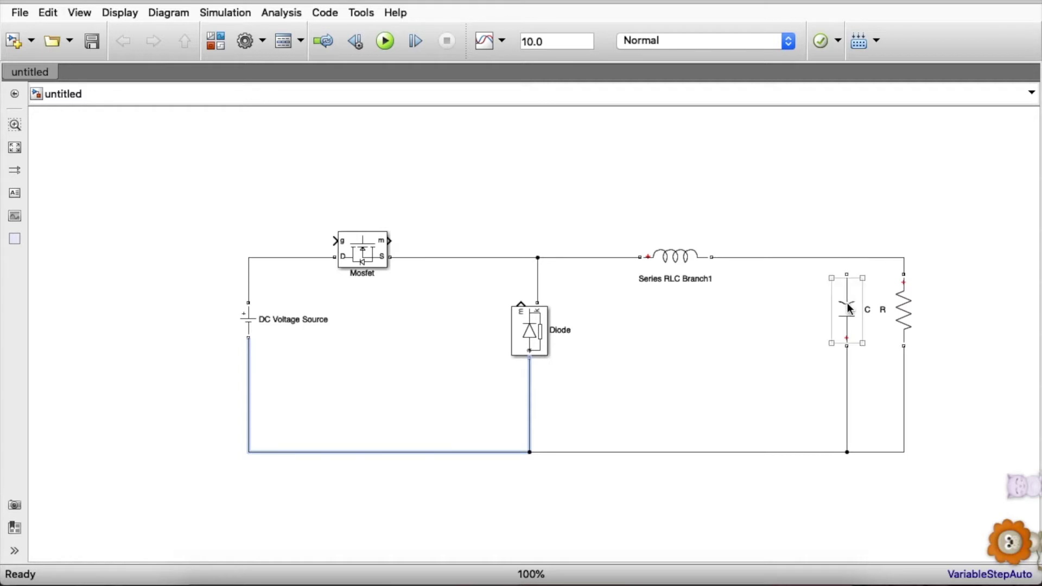
{"action": "left_click_drag", "start_coordinate": [850, 308], "coordinate": [846, 259]}
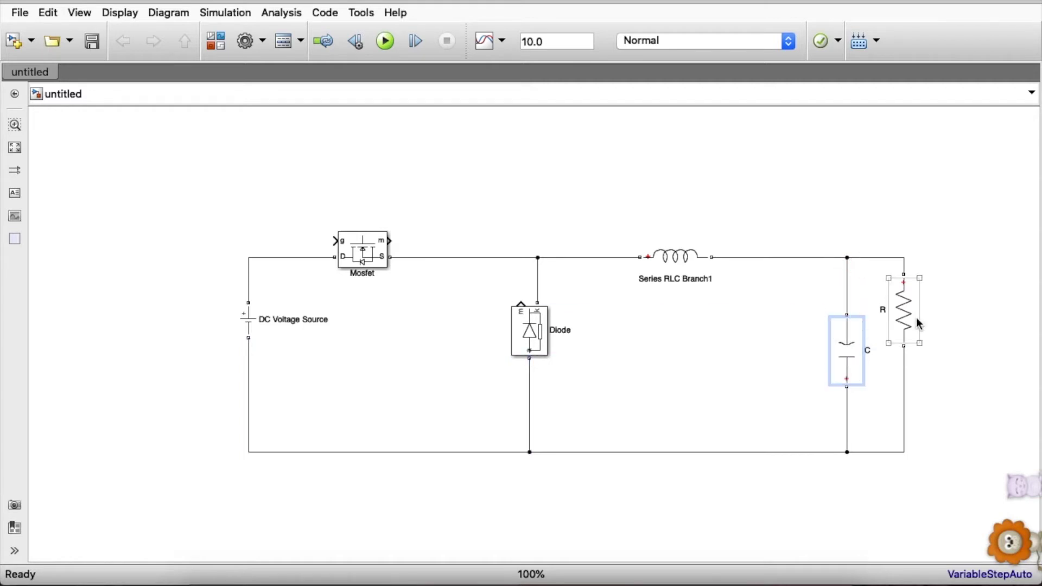
{"action": "left_click_drag", "start_coordinate": [917, 324], "coordinate": [916, 354]}
{"action": "left_click_drag", "start_coordinate": [248, 320], "coordinate": [246, 353]}
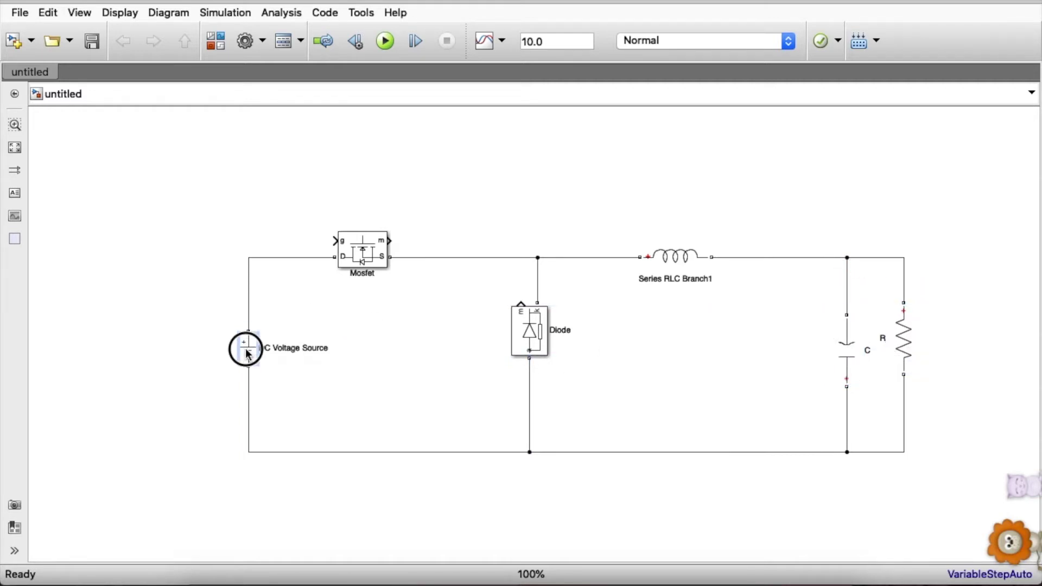
{"action": "left_click", "coordinate": [698, 369]}
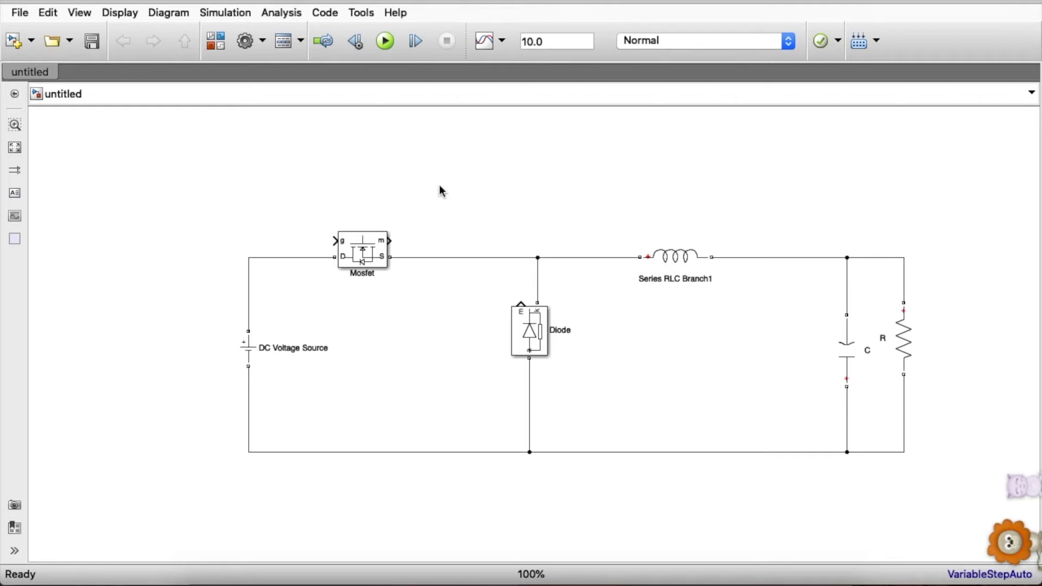
Step: Quick-insert a Pulse Generator and place it left of the Mosfet gate
{"action": "double_click", "coordinate": [504, 181]}
{"action": "type", "text": "pulse"}
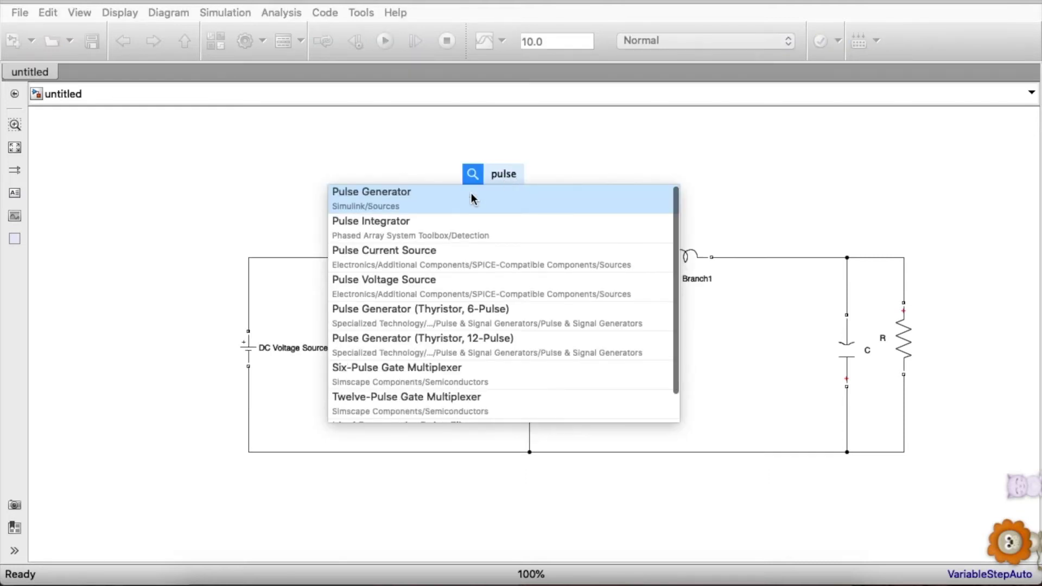
{"action": "key", "text": "Return"}
{"action": "mouse_move", "coordinate": [500, 185]}
{"action": "left_mouse_down"}
{"action": "mouse_move", "coordinate": [132, 262]}
{"action": "mouse_move", "coordinate": [198, 236]}
{"action": "mouse_move", "coordinate": [335, 241]}
{"action": "left_mouse_up"}
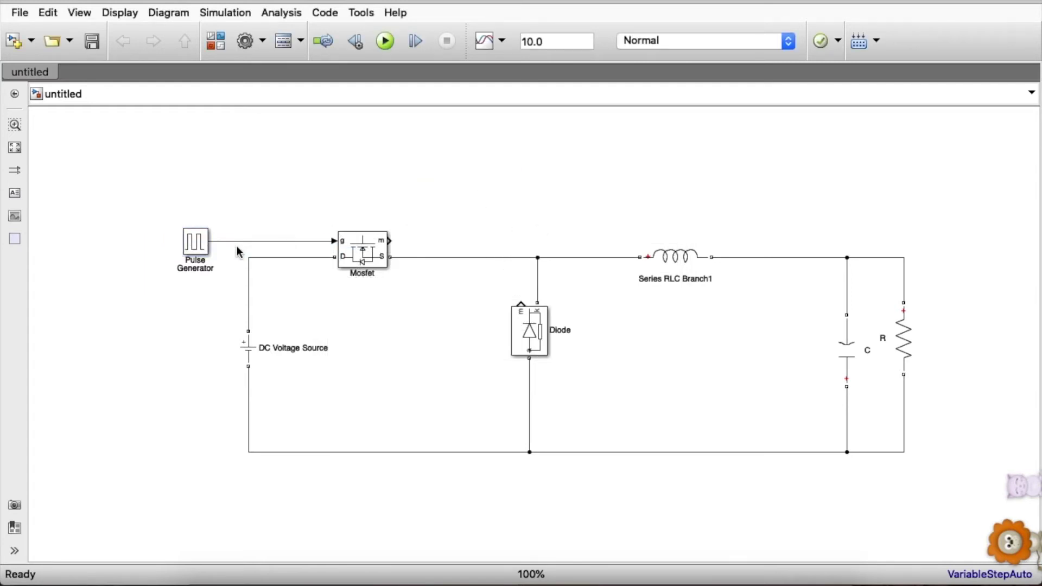
{"action": "left_click_drag", "start_coordinate": [196, 242], "coordinate": [204, 242]}
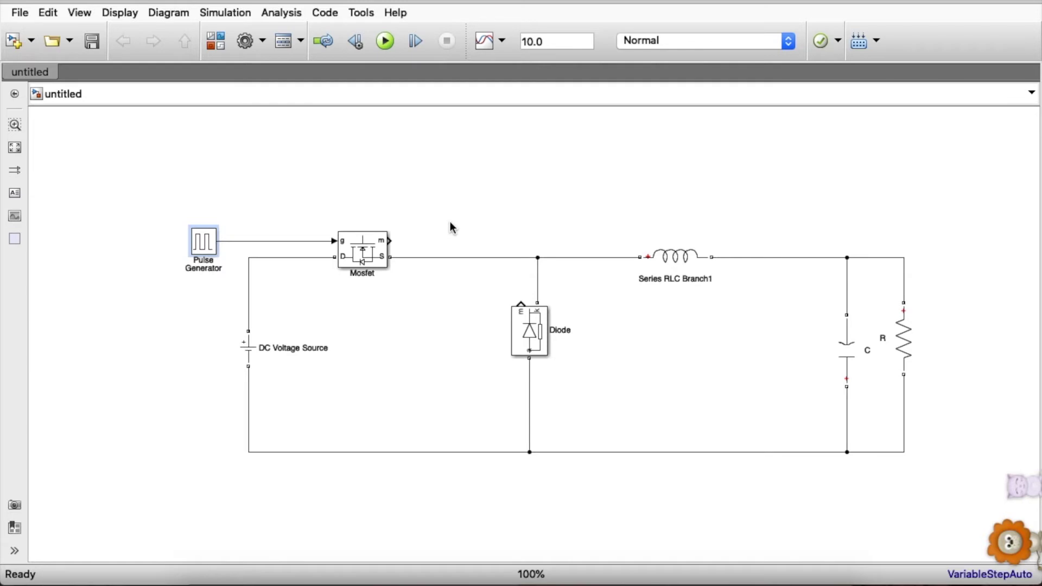
Step: Quick-insert a Display beside resistor R and a Scope above it
{"action": "double_click", "coordinate": [526, 187]}
{"action": "type", "text": "display"}
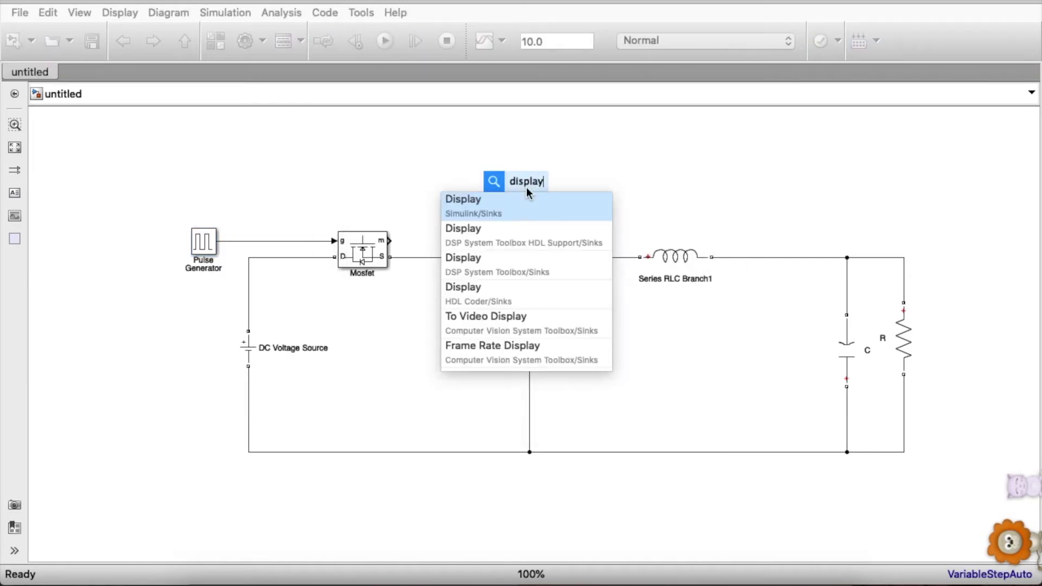
{"action": "key", "text": "Return"}
{"action": "left_click_drag", "start_coordinate": [526, 187], "coordinate": [1000, 346]}
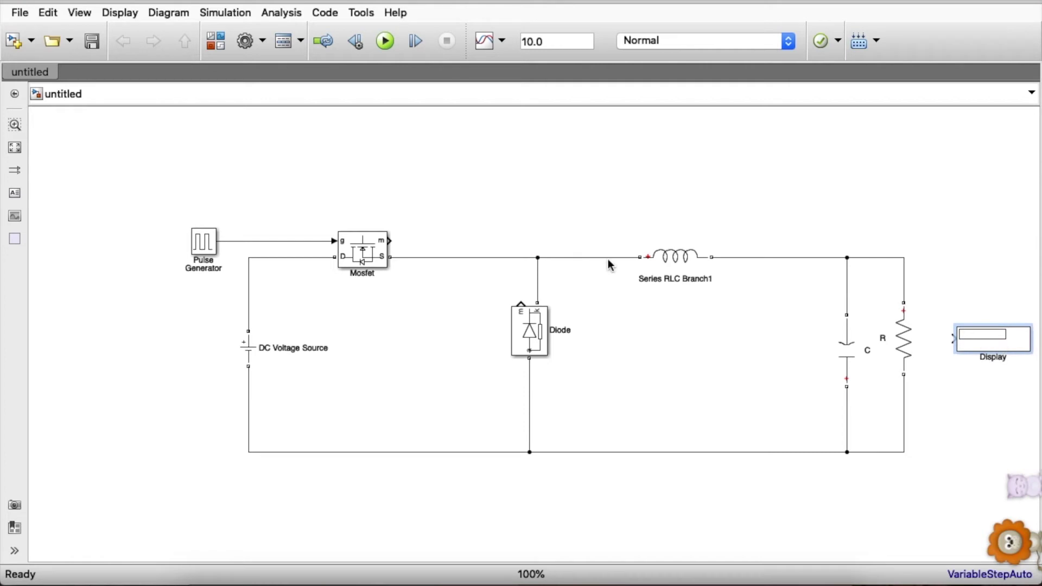
{"action": "left_click", "coordinate": [358, 165]}
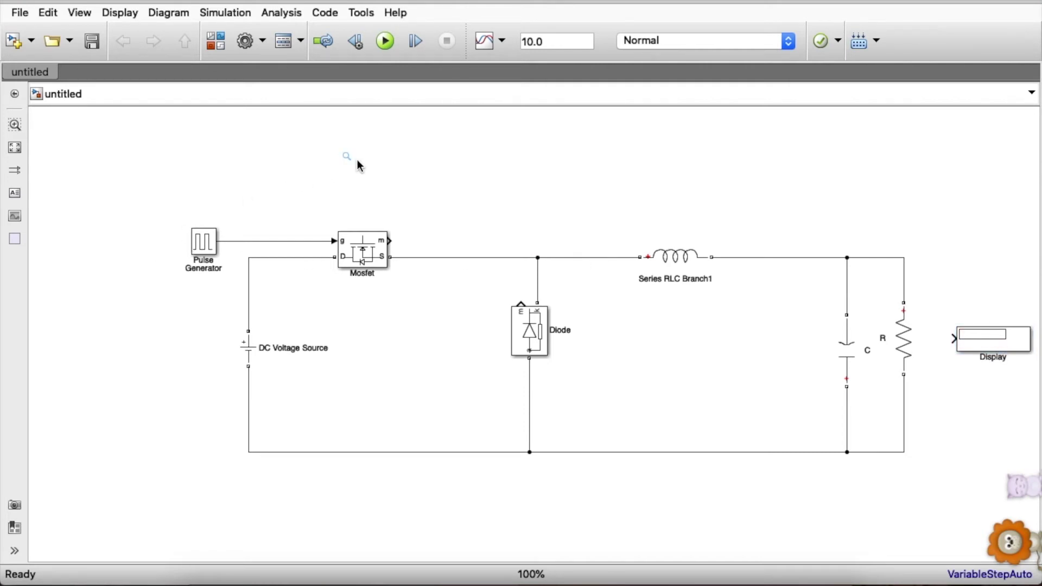
{"action": "type", "text": "scope"}
{"action": "key", "text": "Return"}
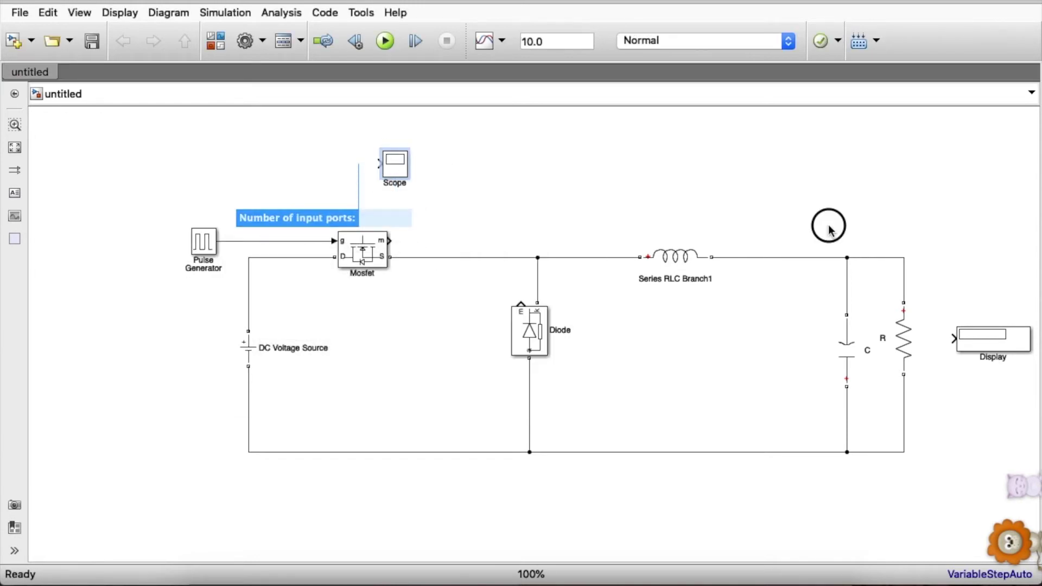
{"action": "left_click_drag", "start_coordinate": [829, 228], "coordinate": [961, 225]}
Step: Shift the whole circuit up and left, then reposition the Display block
{"action": "left_click_drag", "start_coordinate": [147, 205], "coordinate": [924, 471]}
{"action": "left_click_drag", "start_coordinate": [911, 337], "coordinate": [830, 312]}
{"action": "left_click", "coordinate": [930, 320]}
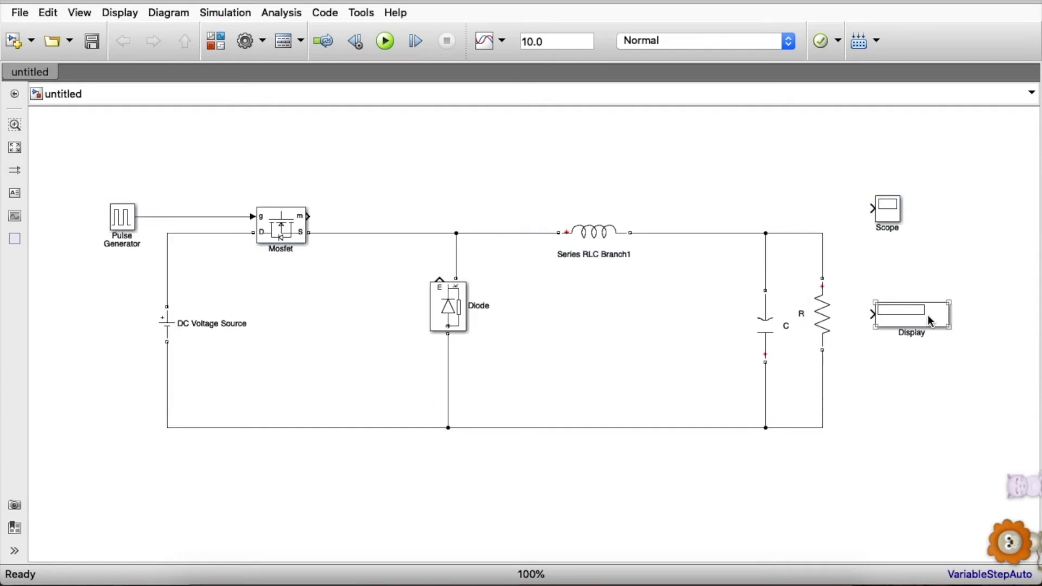
{"action": "left_click_drag", "start_coordinate": [929, 320], "coordinate": [995, 332]}
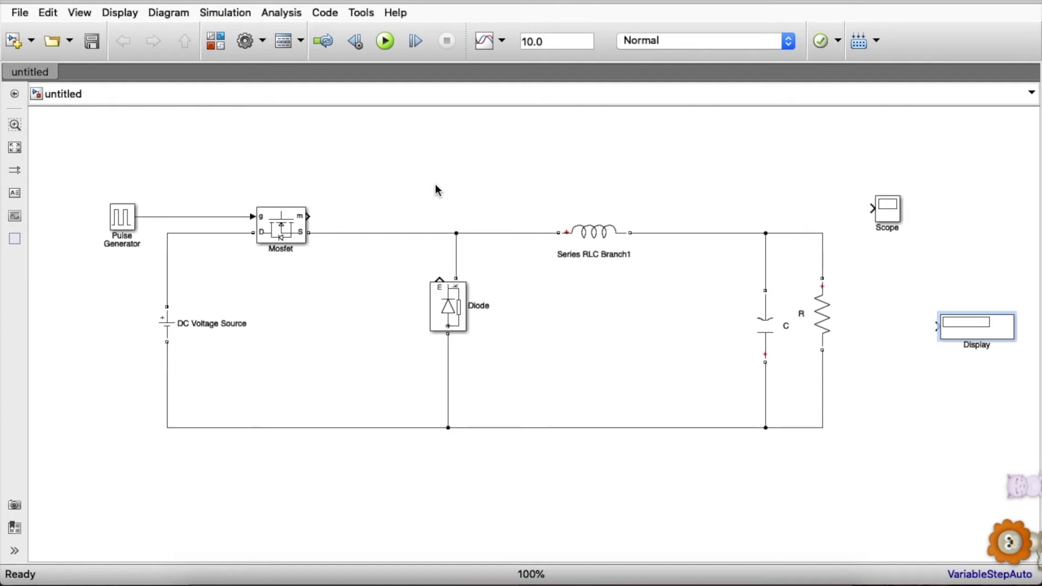
{"action": "left_click", "coordinate": [377, 157]}
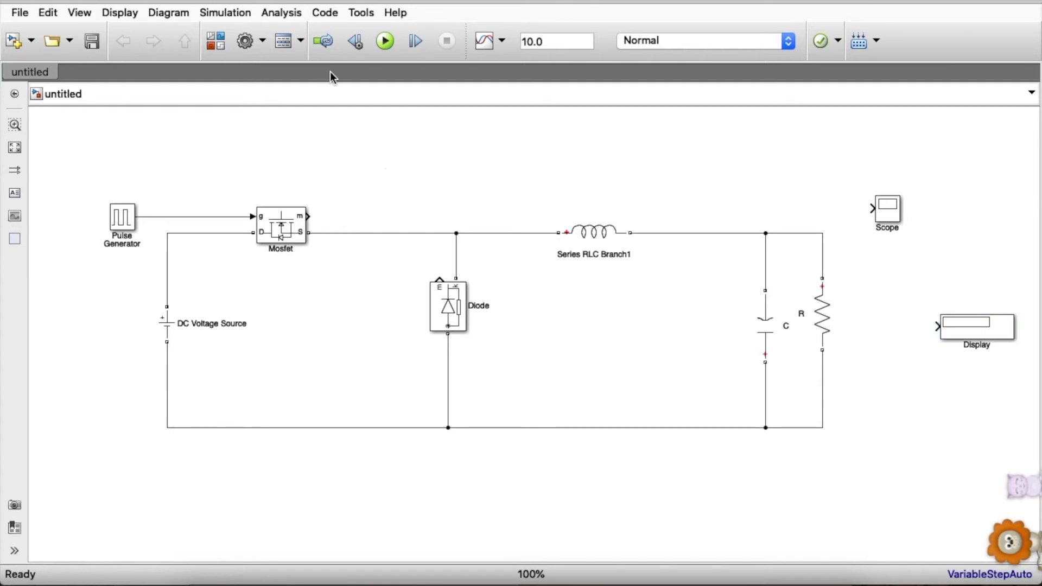
Step: Add a Current Measurement block from Fundamental Blocks > Measurements above the inductor
{"action": "left_click", "coordinate": [215, 41]}
{"action": "left_click", "coordinate": [130, 16]}
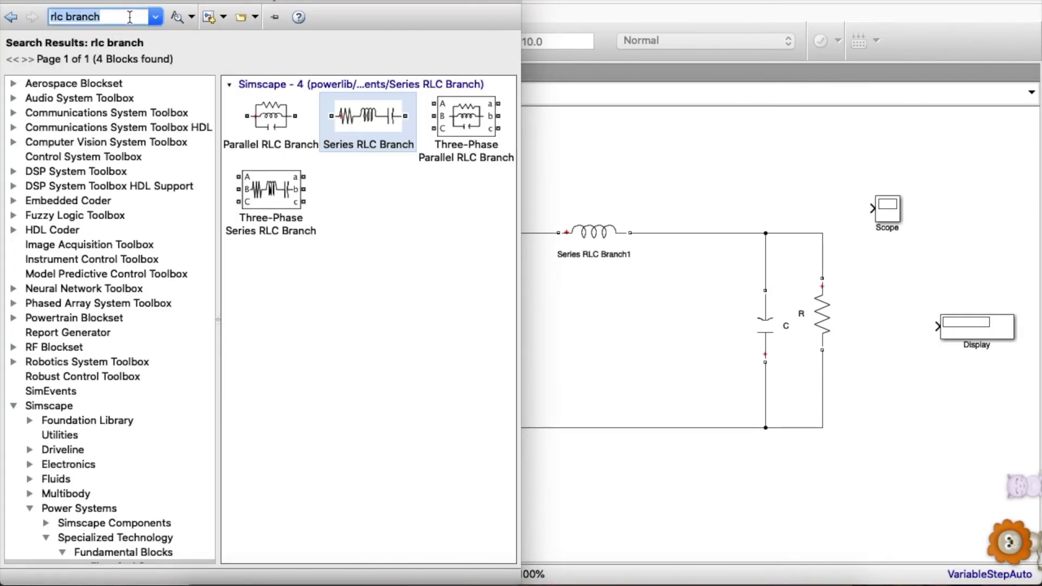
{"action": "scroll", "coordinate": [42, 139], "scroll_direction": "down", "scroll_amount": 10}
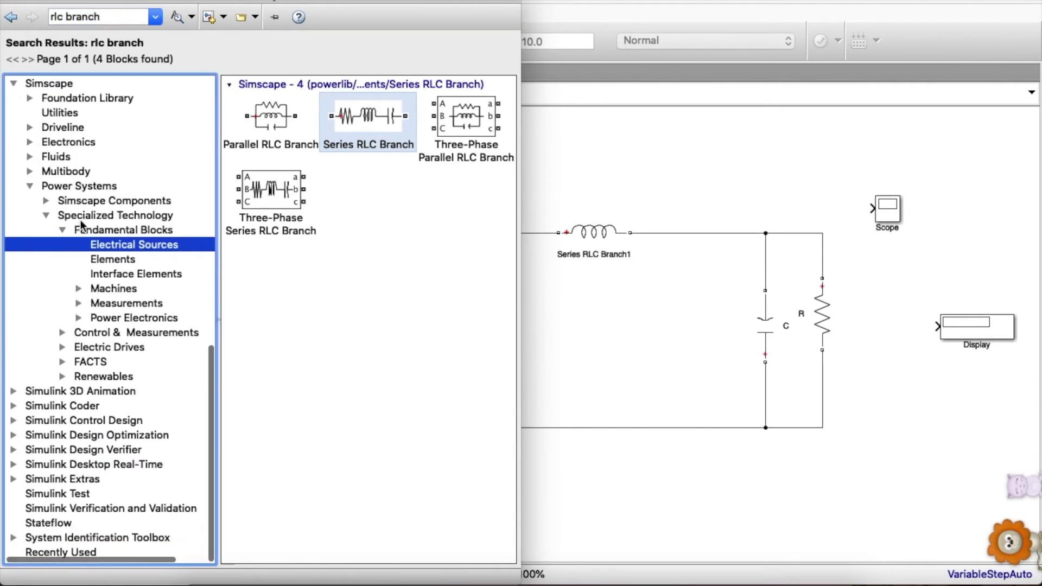
{"action": "left_click", "coordinate": [120, 303]}
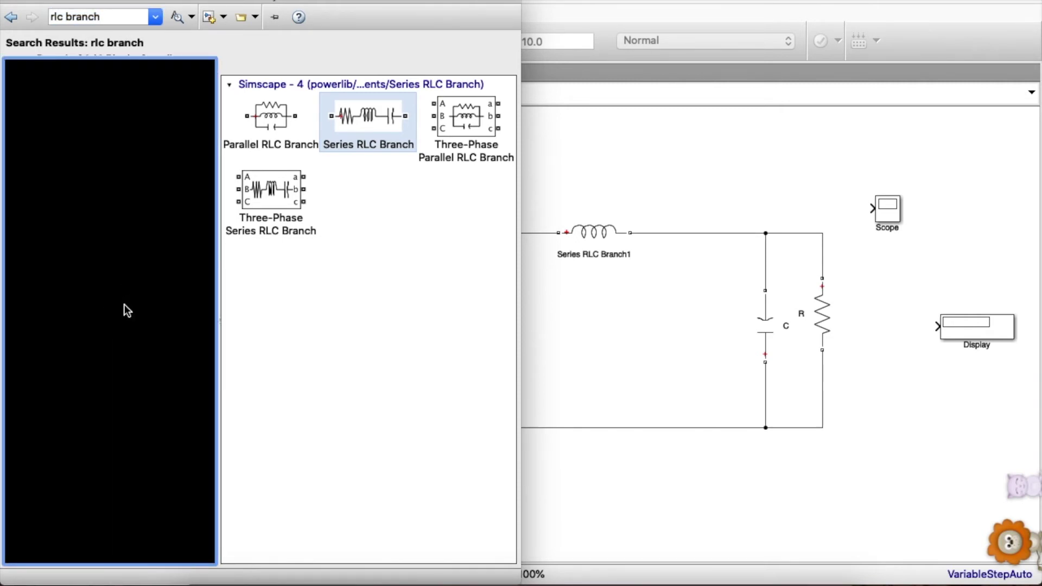
{"action": "left_click", "coordinate": [281, 143]}
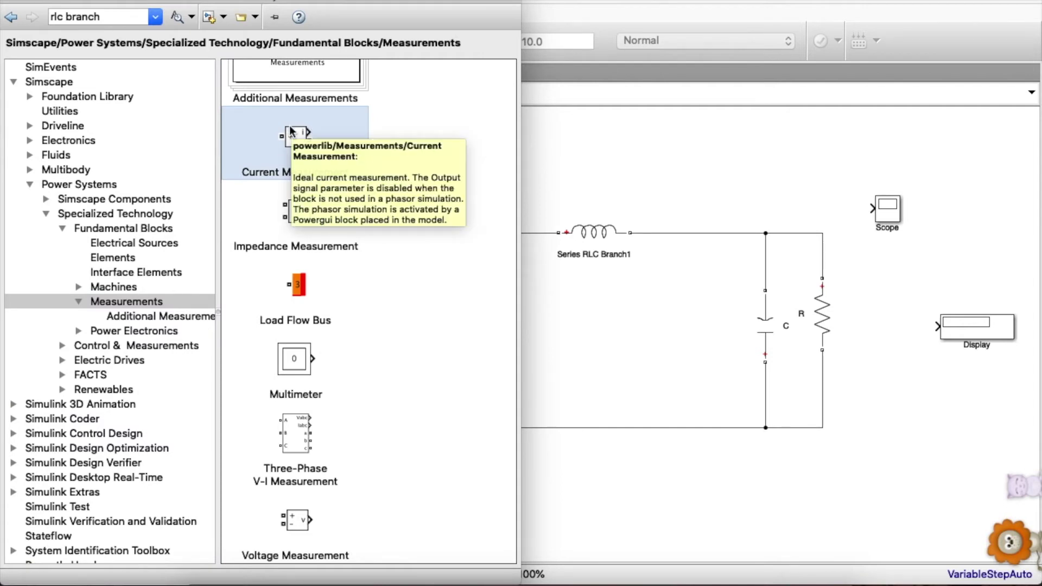
{"action": "left_click_drag", "start_coordinate": [292, 132], "coordinate": [597, 155]}
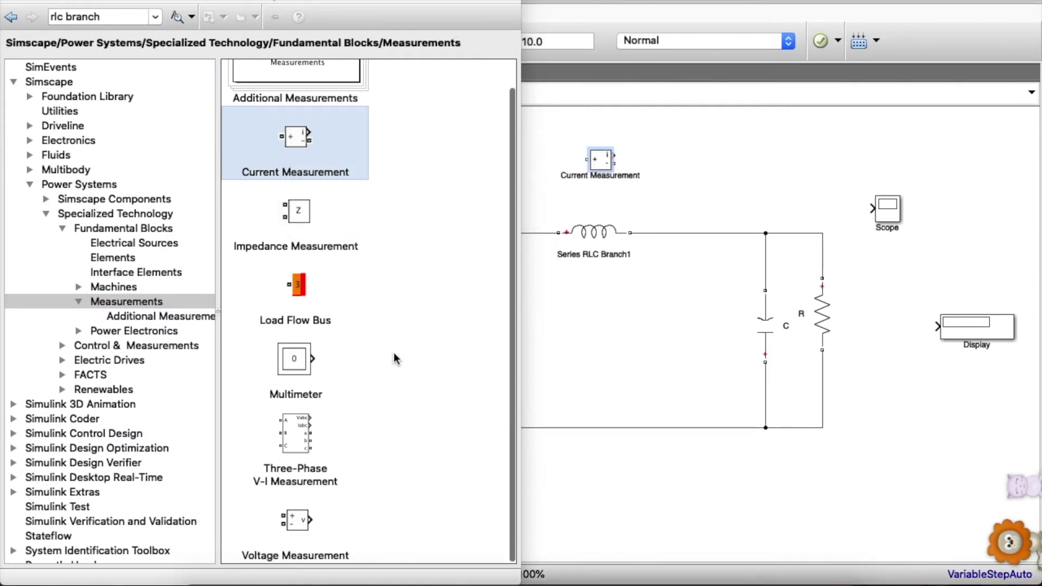
Step: Add two Voltage Measurement blocks, below the circuit and left of the source, and rotate one
{"action": "left_click_drag", "start_coordinate": [297, 521], "coordinate": [769, 482]}
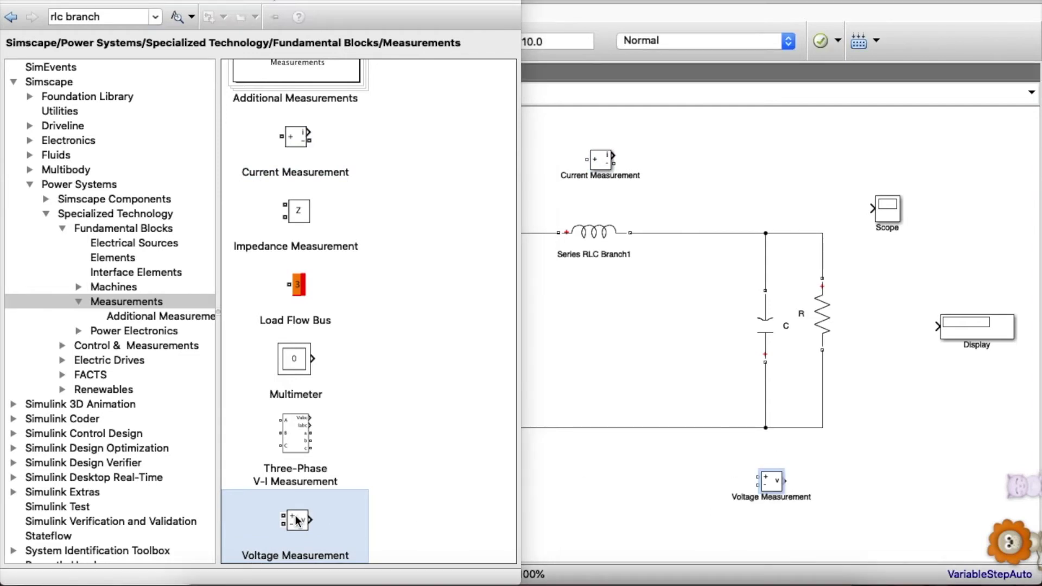
{"action": "left_click_drag", "start_coordinate": [297, 521], "coordinate": [95, 327]}
{"action": "left_click", "coordinate": [744, 156]}
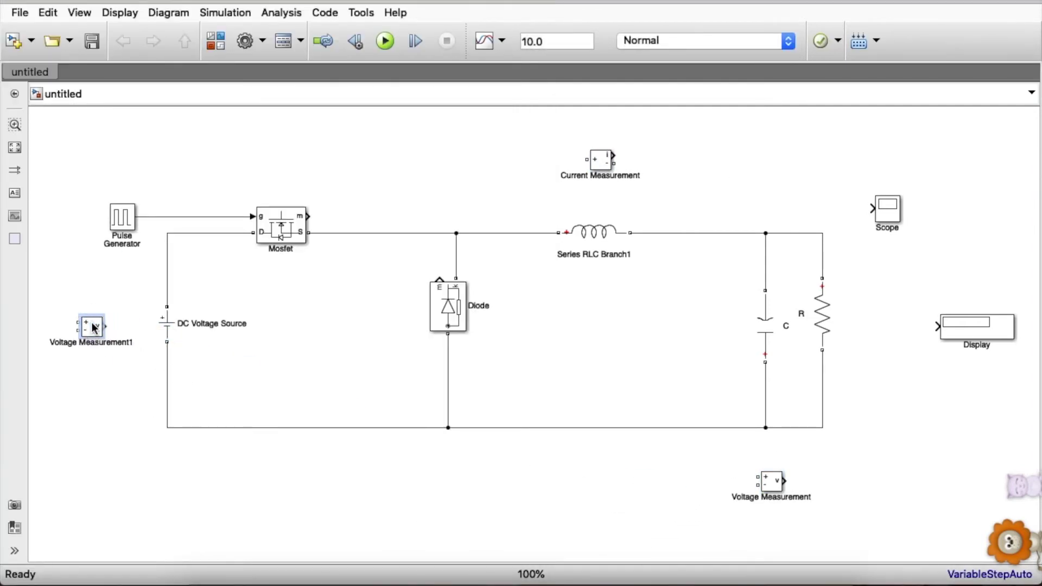
{"action": "key", "text": "ctrl+r"}
{"action": "key", "text": "ctrl+i"}
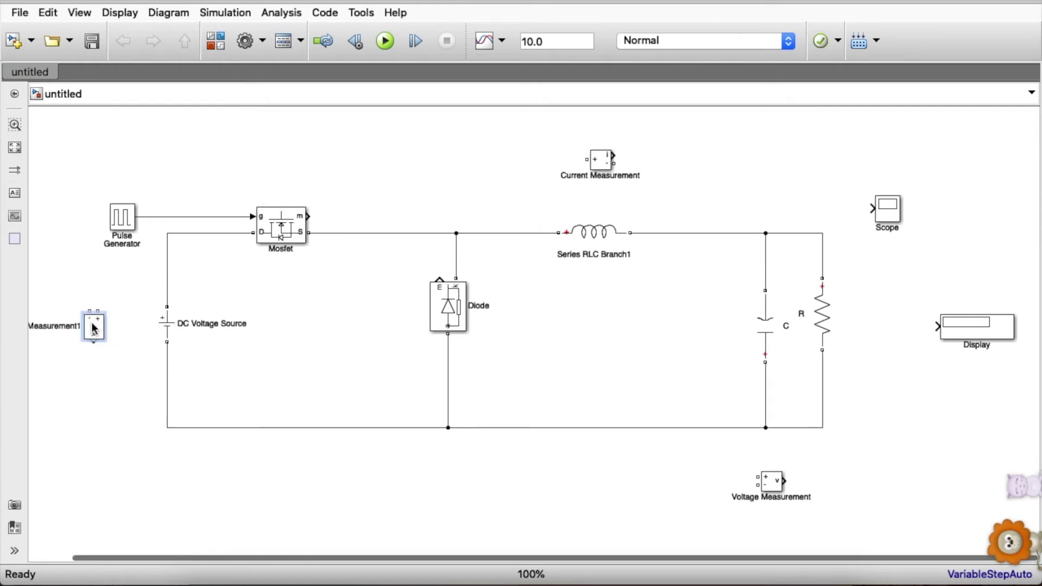
{"action": "key", "text": "ctrl+r"}
Step: Flip Voltage Measurement1 and wire it across the DC source
{"action": "key", "text": "ctrl+i"}
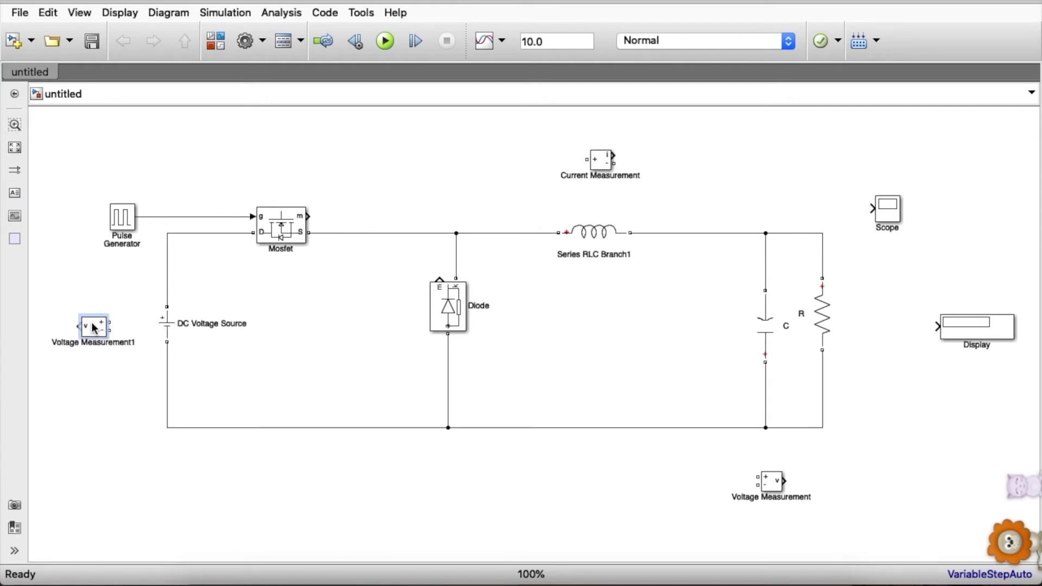
{"action": "mouse_move", "coordinate": [110, 323]}
{"action": "left_mouse_down"}
{"action": "mouse_move", "coordinate": [167, 270]}
{"action": "mouse_move", "coordinate": [167, 367]}
{"action": "left_mouse_up"}
{"action": "left_click", "coordinate": [133, 332]}
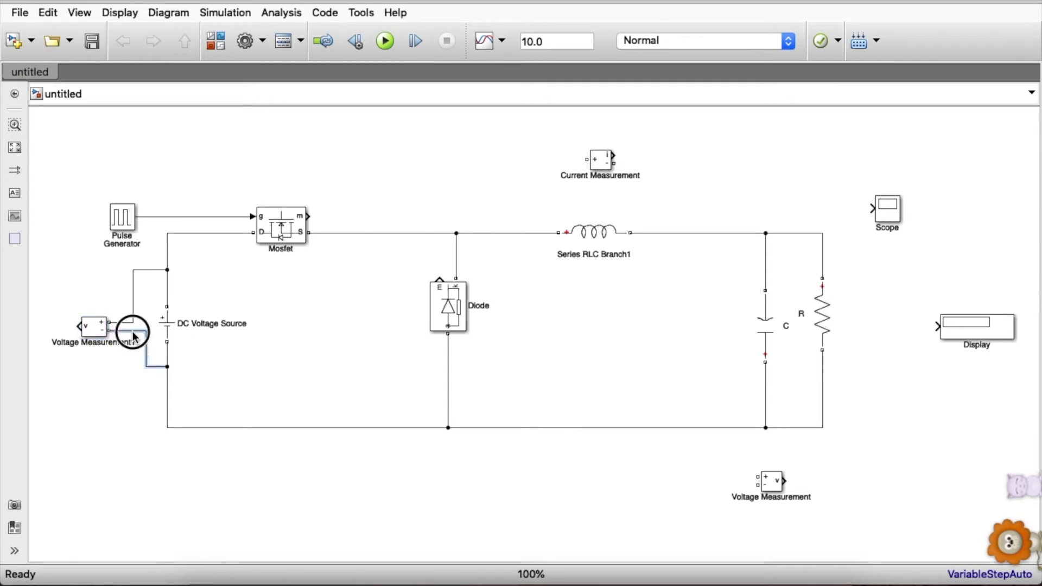
Step: Wire the other Voltage Measurement across R and rename it 'V out'
{"action": "left_click_drag", "start_coordinate": [772, 485], "coordinate": [827, 256]}
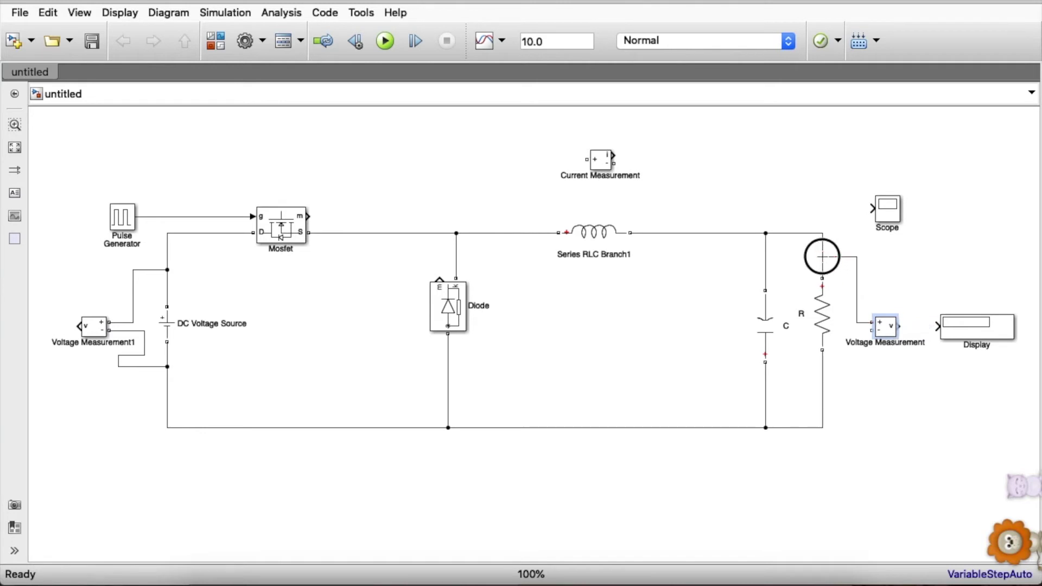
{"action": "left_click_drag", "start_coordinate": [871, 330], "coordinate": [832, 366]}
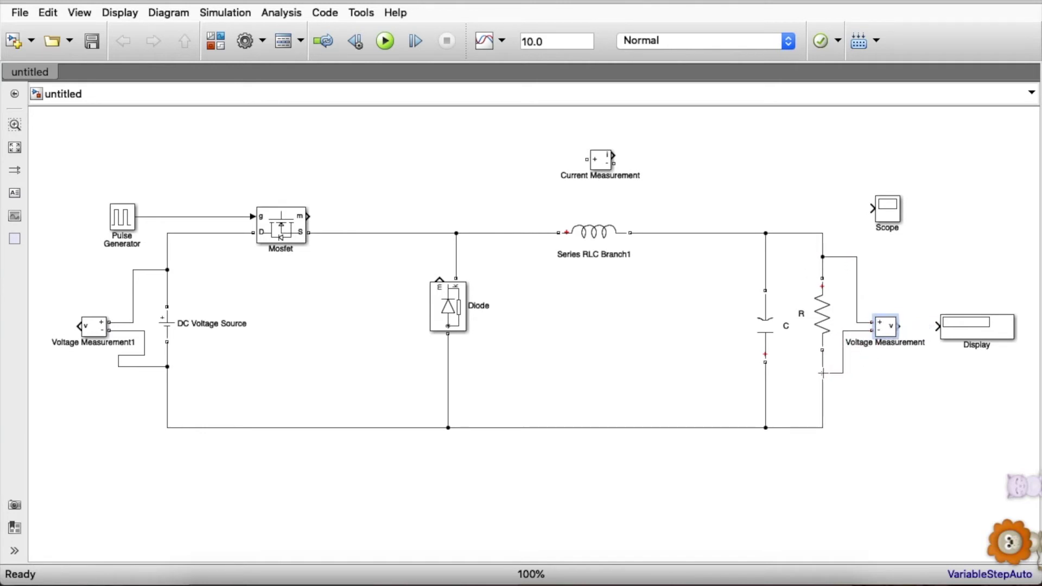
{"action": "double_click", "coordinate": [884, 343]}
{"action": "key", "text": "BackSpace"}
{"action": "type", "text": "V out"}
{"action": "left_click", "coordinate": [922, 399]}
Step: Connect V out to the Display and move the Scope further right
{"action": "left_click", "coordinate": [970, 324]}
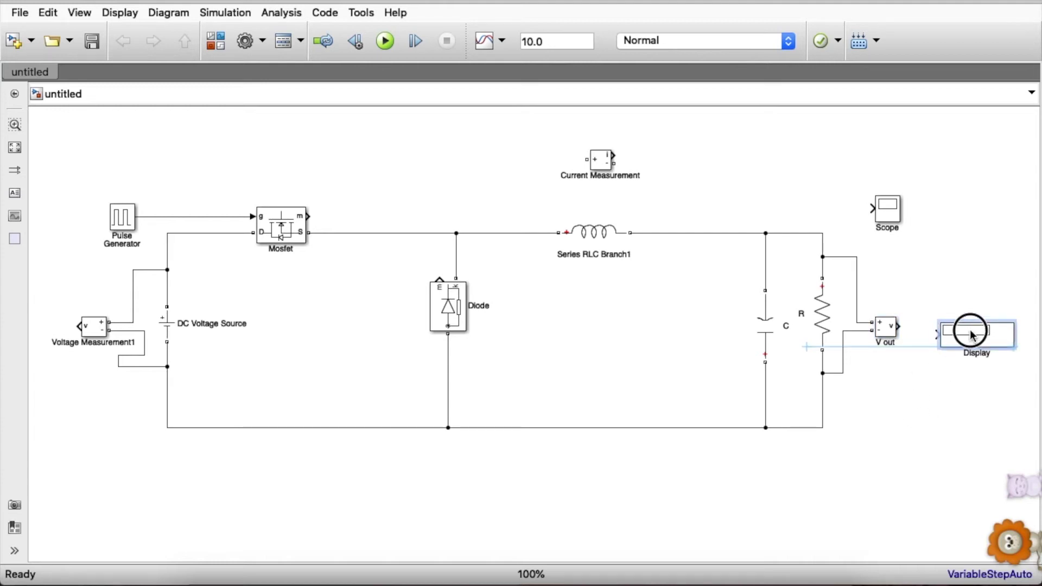
{"action": "left_click", "coordinate": [916, 331]}
{"action": "left_click_drag", "start_coordinate": [877, 211], "coordinate": [939, 217]}
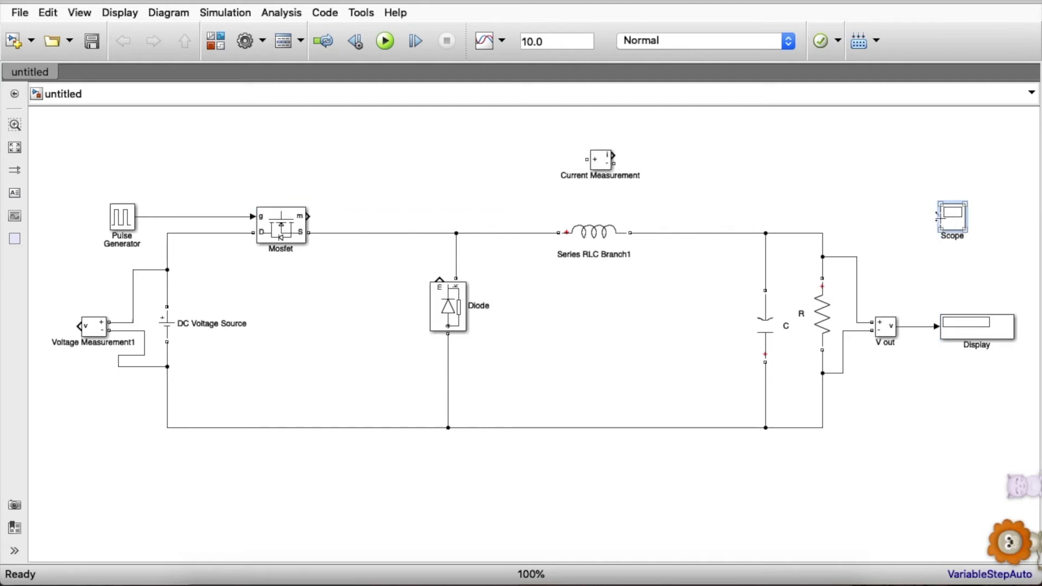
{"action": "left_click", "coordinate": [936, 442]}
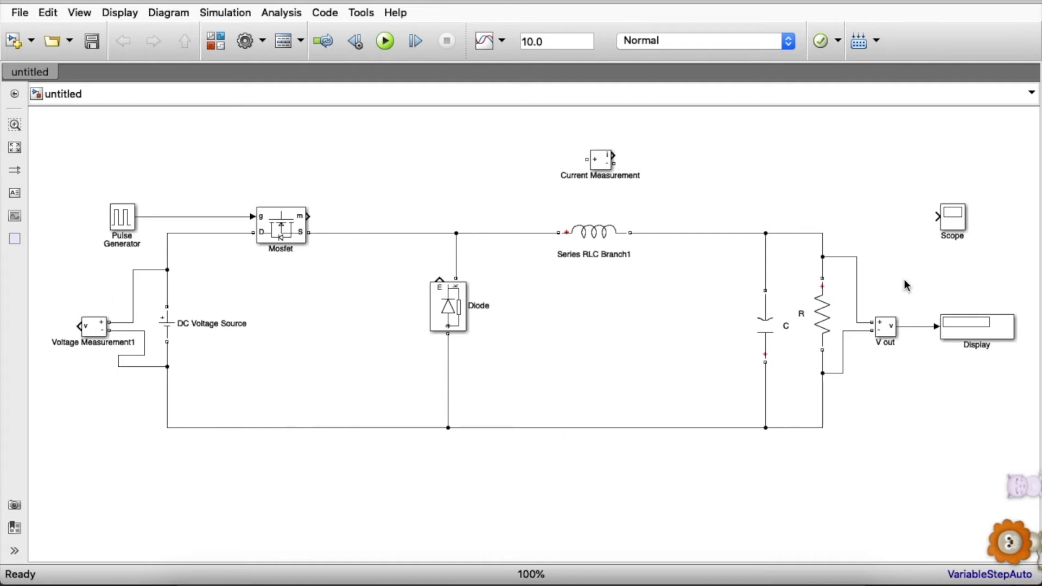
{"action": "left_click", "coordinate": [951, 224]}
Step: Set the Scope's number of input ports to 2 in its settings
{"action": "double_click", "coordinate": [951, 225]}
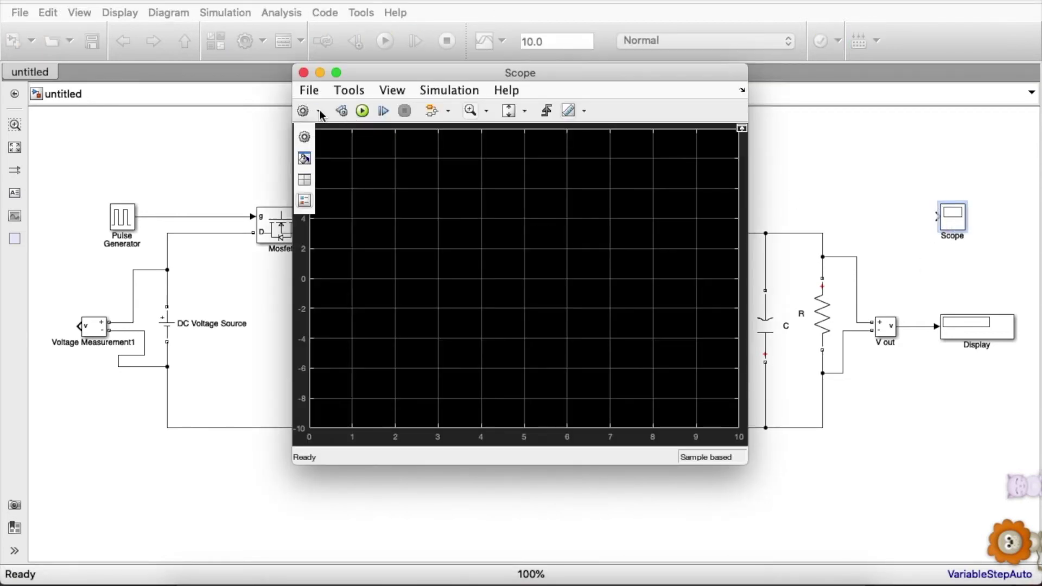
{"action": "left_click", "coordinate": [305, 138]}
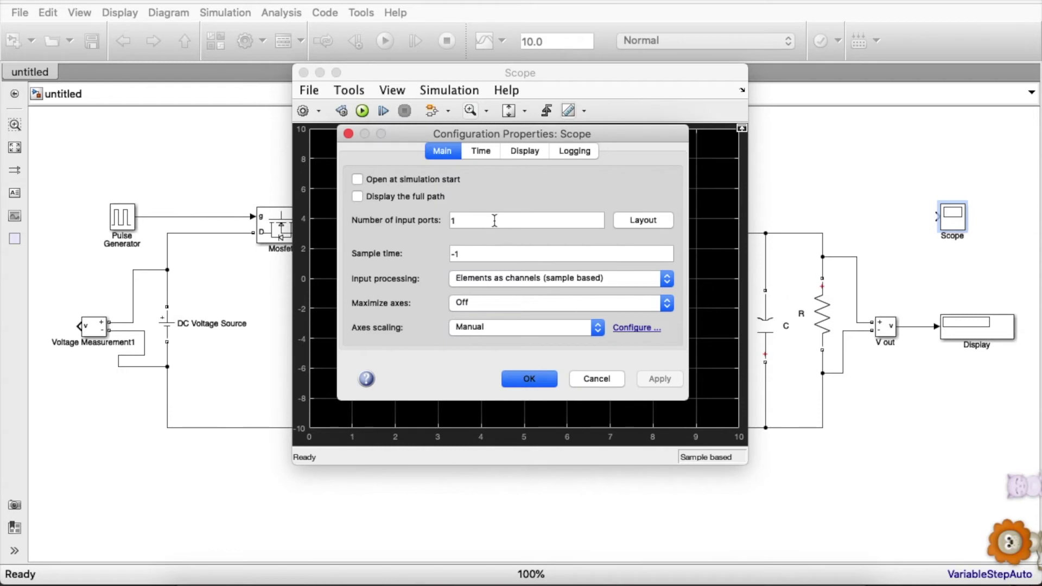
{"action": "left_click", "coordinate": [495, 220]}
{"action": "key", "text": "BackSpace"}
{"action": "type", "text": "2"}
{"action": "key", "text": "Return"}
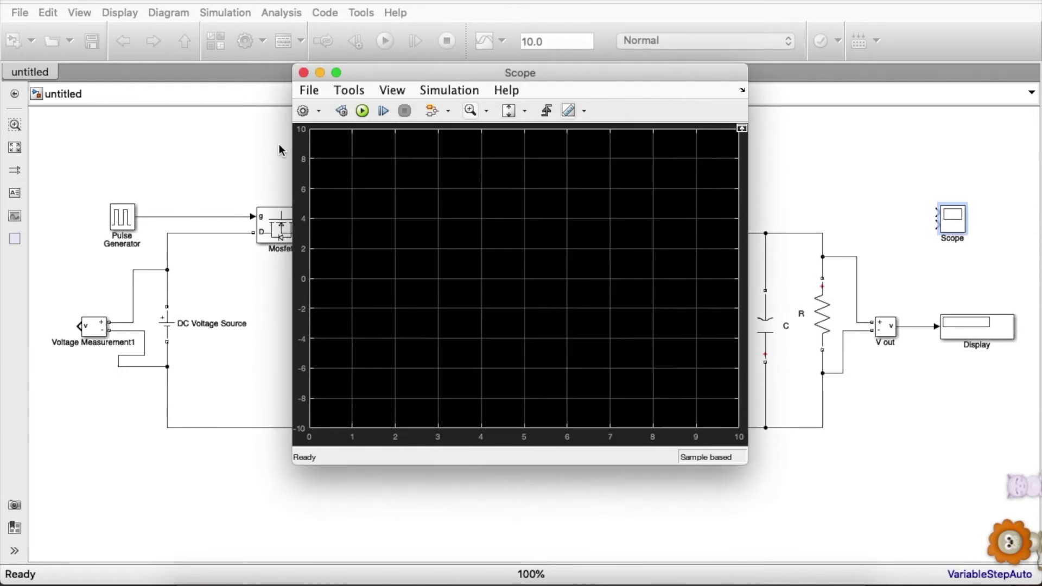
{"action": "left_click", "coordinate": [309, 90]}
Step: Close the Scope window and drag the Scope block taller so its two inputs spread apart
{"action": "left_click", "coordinate": [304, 72]}
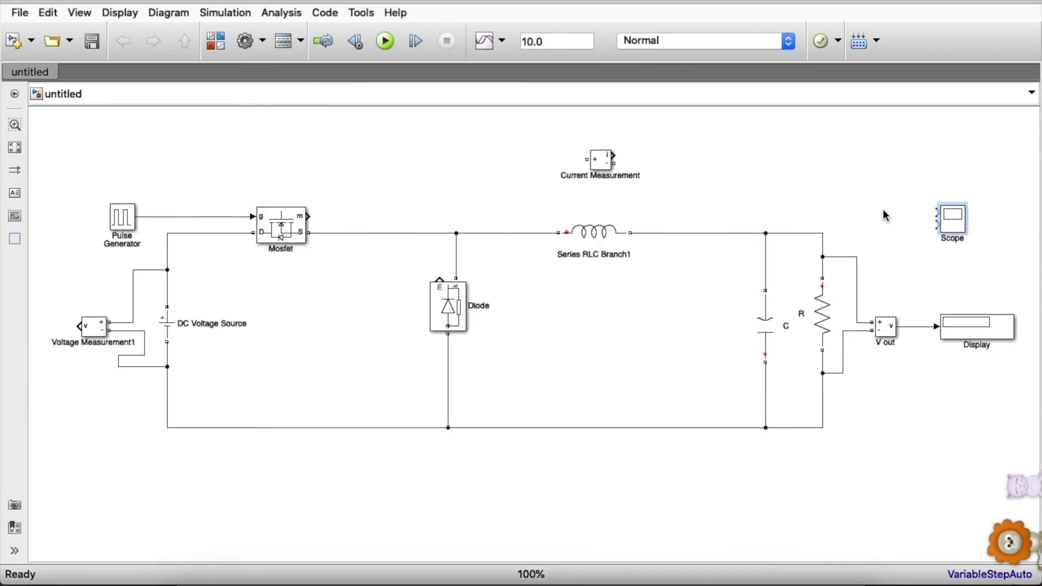
{"action": "left_click_drag", "start_coordinate": [967, 233], "coordinate": [918, 327]}
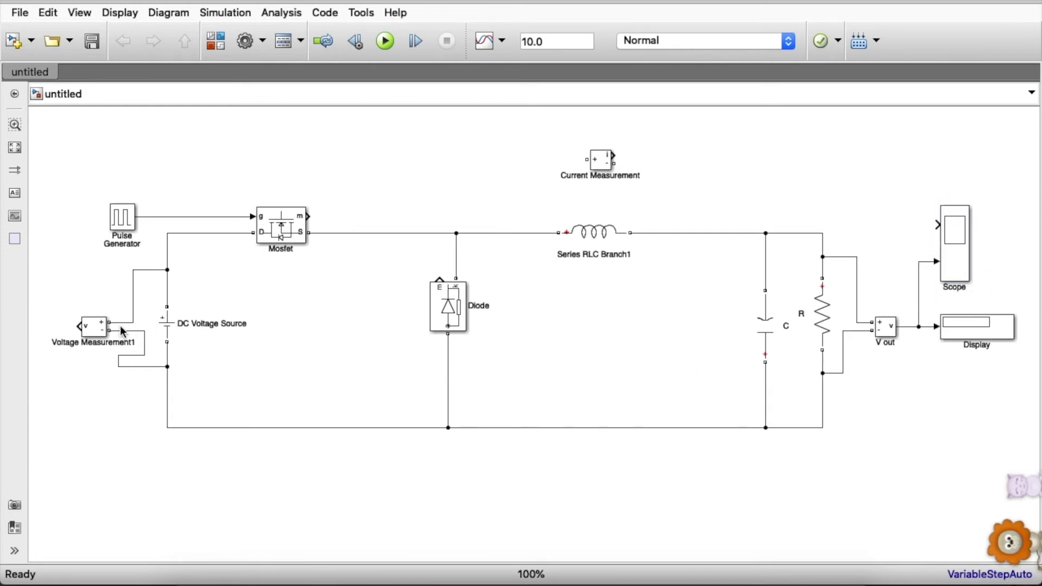
{"action": "left_click", "coordinate": [97, 343]}
Step: Rename the Voltage Measurement1 block to 'V in'
{"action": "double_click", "coordinate": [109, 343]}
{"action": "key", "text": "BackSpace"}
{"action": "key", "text": "BackSpace"}
{"action": "key", "text": "BackSpace"}
{"action": "key", "text": "BackSpace"}
{"action": "key", "text": "BackSpace"}
{"action": "key", "text": "BackSpace"}
{"action": "key", "text": "BackSpace"}
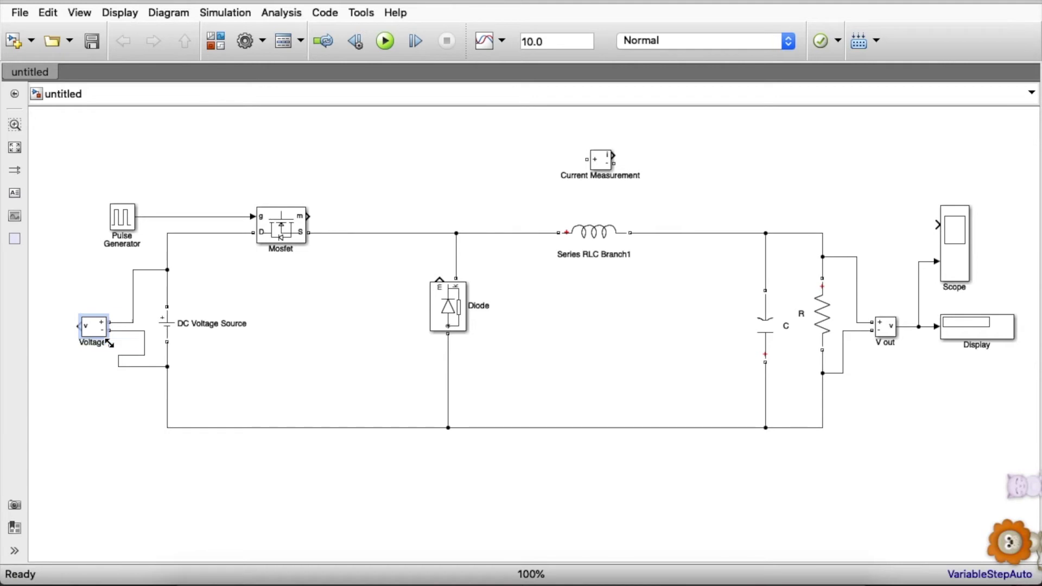
{"action": "type", "text": "in"}
{"action": "left_click", "coordinate": [212, 153]}
Step: Add a Goto block beside V in, rotated to face it
{"action": "double_click", "coordinate": [212, 154]}
{"action": "type", "text": "goto"}
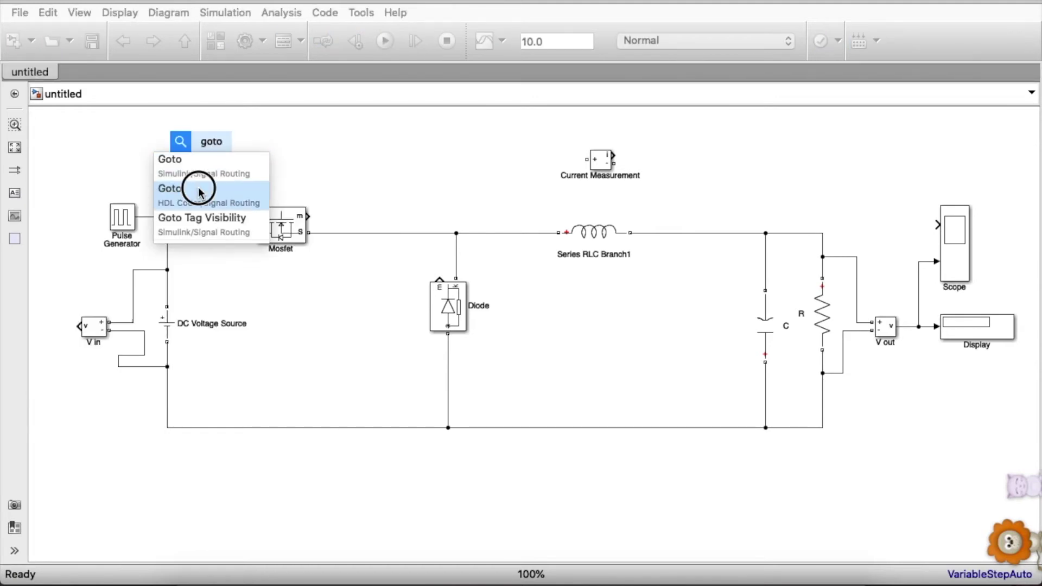
{"action": "left_click", "coordinate": [199, 191]}
{"action": "left_click_drag", "start_coordinate": [173, 150], "coordinate": [43, 326]}
{"action": "key", "text": "ctrl+r"}
{"action": "key", "text": "ctrl+r"}
Step: Place a From block next to the Scope, then flip capacitor C with Ctrl+R
{"action": "double_click", "coordinate": [274, 133]}
{"action": "type", "text": "f"}
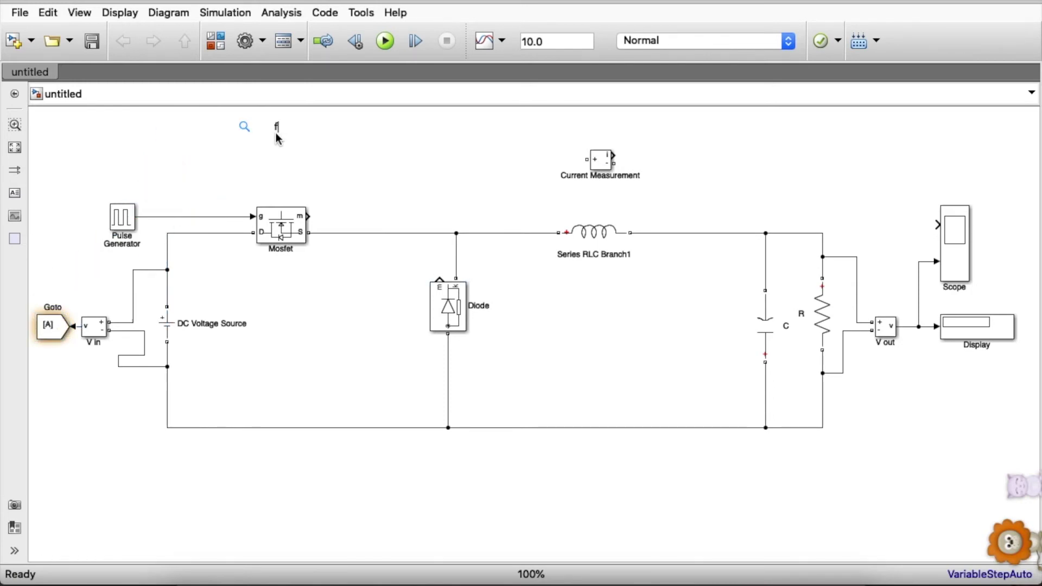
{"action": "type", "text": "rom"}
{"action": "left_click", "coordinate": [228, 153]}
{"action": "left_click_drag", "start_coordinate": [270, 134], "coordinate": [887, 225]}
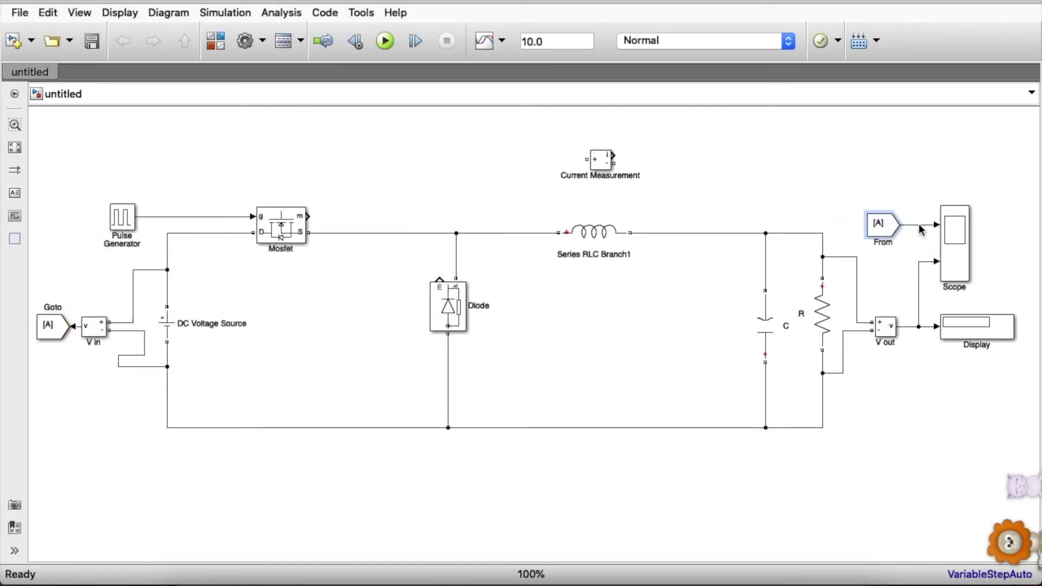
{"action": "left_click", "coordinate": [847, 189]}
{"action": "left_click", "coordinate": [765, 325]}
{"action": "key", "text": "ctrl+r"}
{"action": "key", "text": "ctrl+r"}
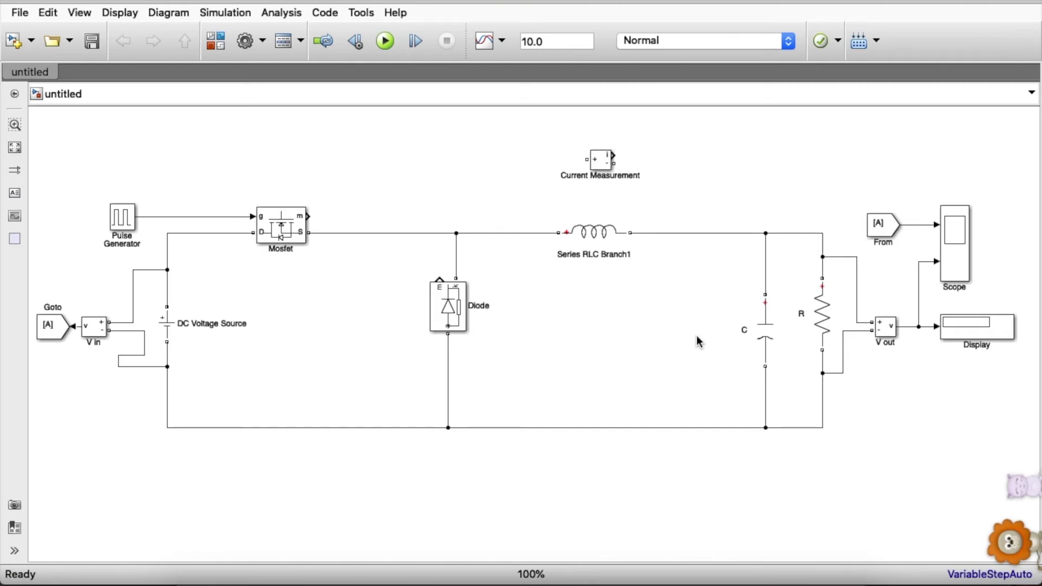
Step: Rename the Series RLC Branch1 block to 'L'
{"action": "left_click", "coordinate": [578, 254]}
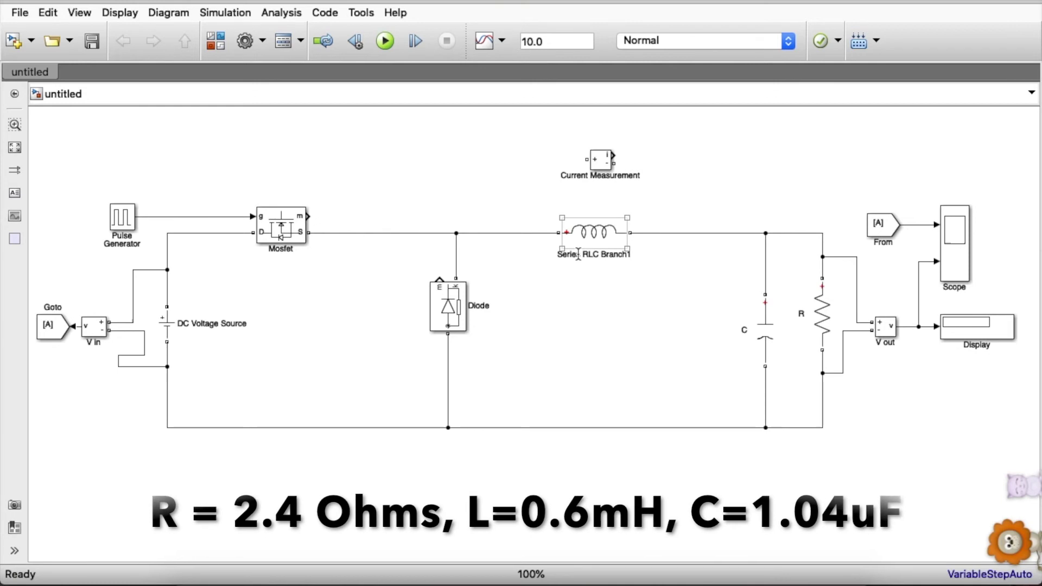
{"action": "double_click", "coordinate": [578, 254]}
{"action": "type", "text": "L"}
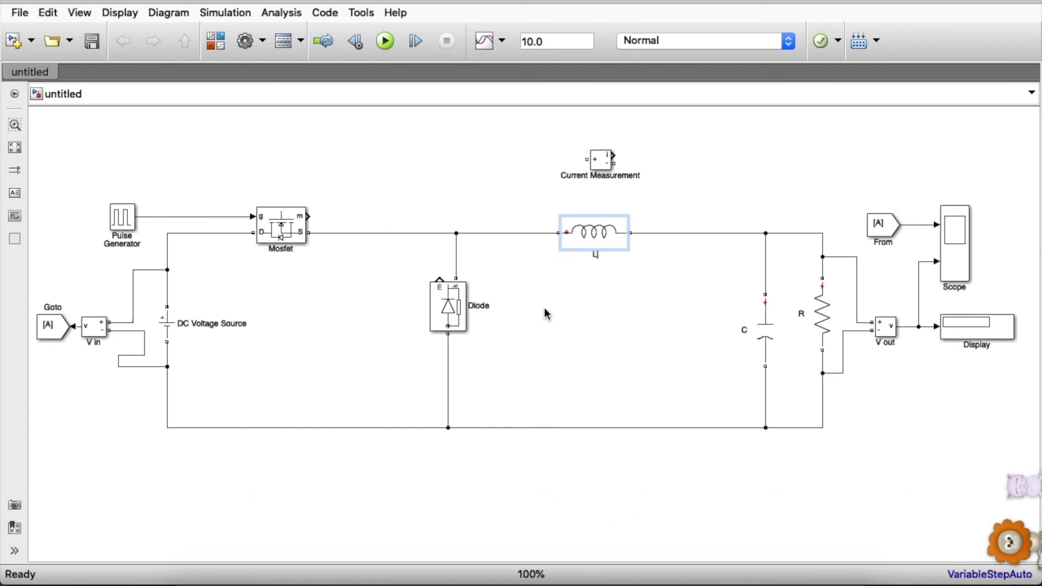
{"action": "left_click", "coordinate": [545, 311]}
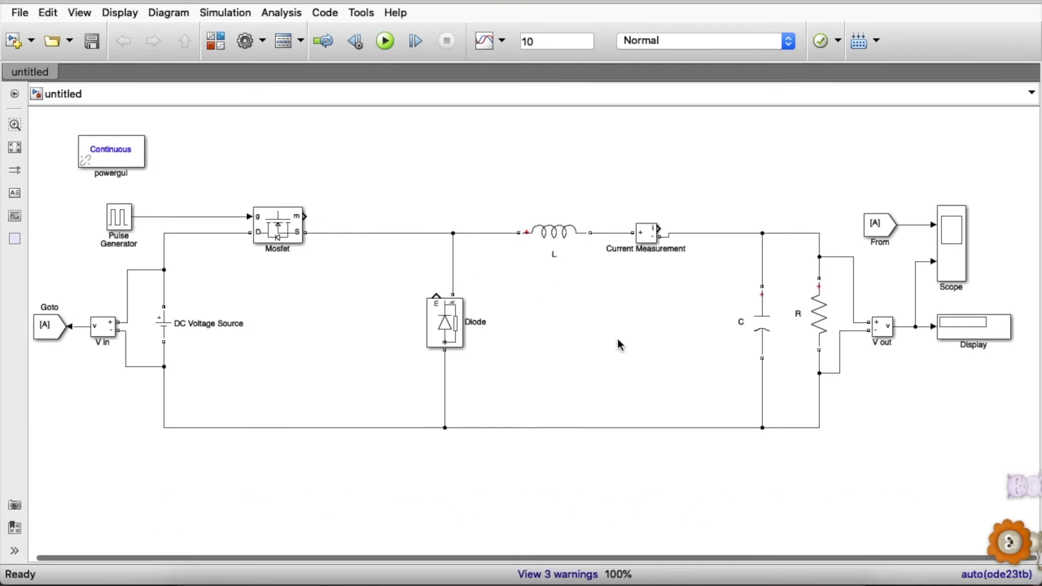
{"action": "double_click", "coordinate": [120, 220]}
Step: Enter Period 1/100000 and Pulse Width 50 for the Pulse Generator, then apply and close
{"action": "left_click", "coordinate": [271, 247]}
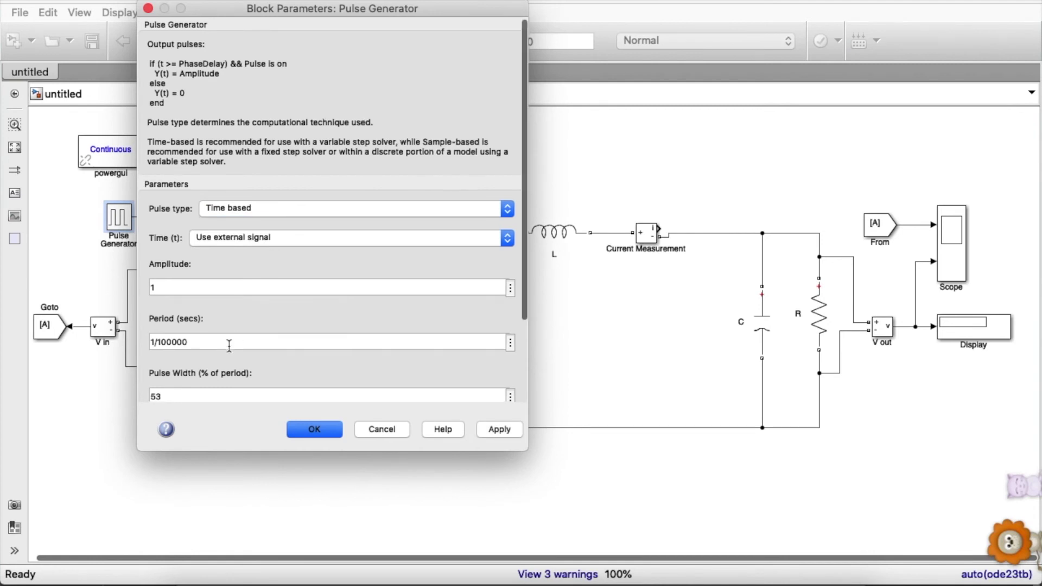
{"action": "scroll", "coordinate": [228, 345], "scroll_direction": "down", "scroll_amount": 2}
{"action": "triple_click", "coordinate": [216, 293]}
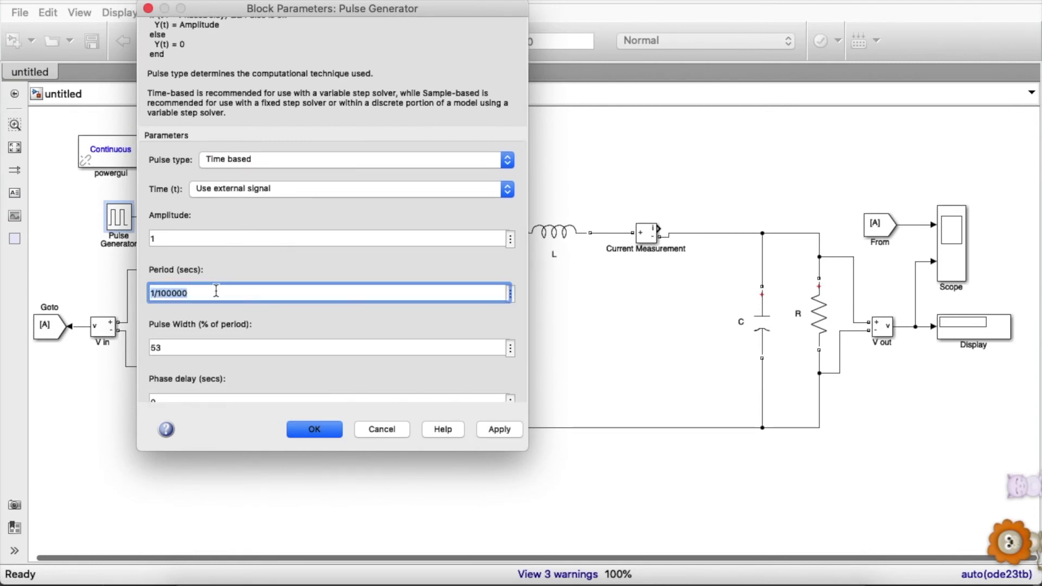
{"action": "type", "text": "1/"}
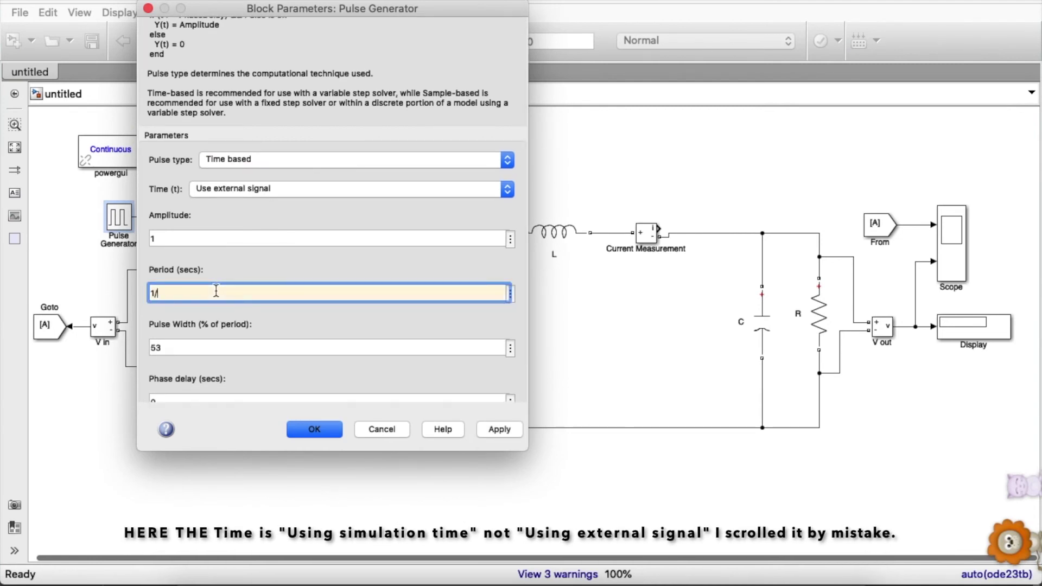
{"action": "type", "text": "100000"}
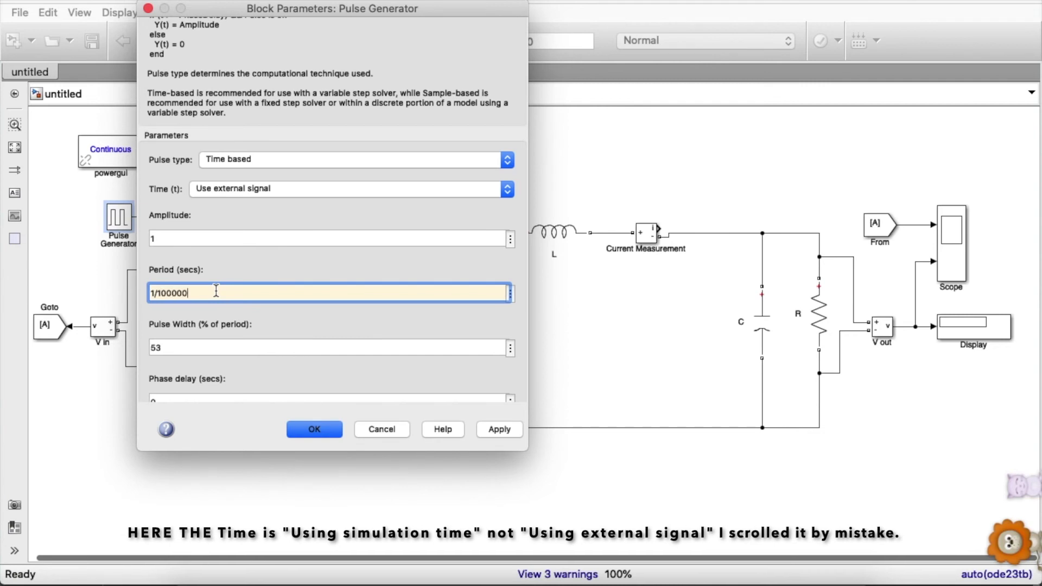
{"action": "key", "text": "Tab"}
{"action": "key", "text": "BackSpace"}
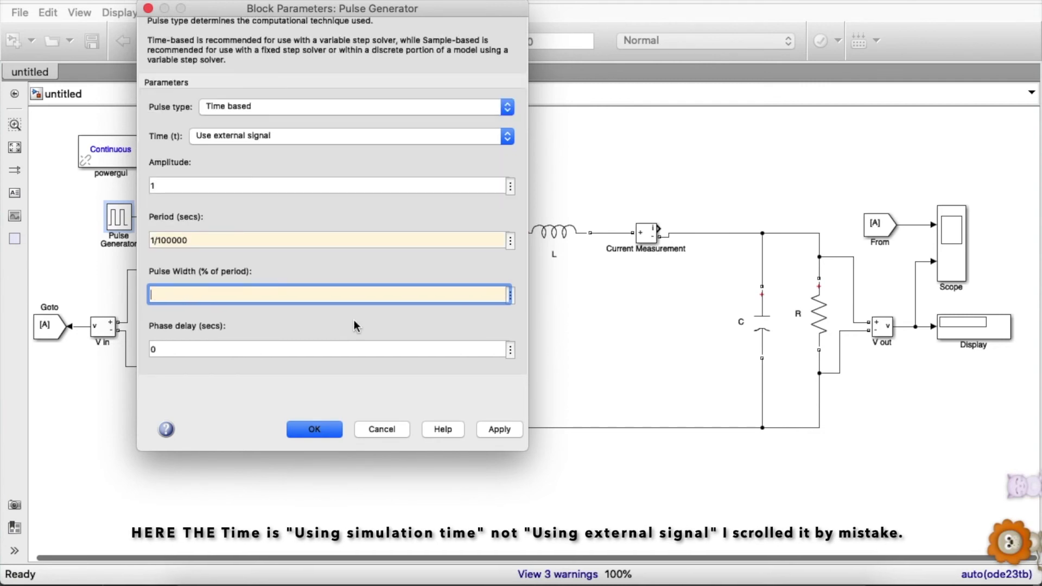
{"action": "type", "text": "50"}
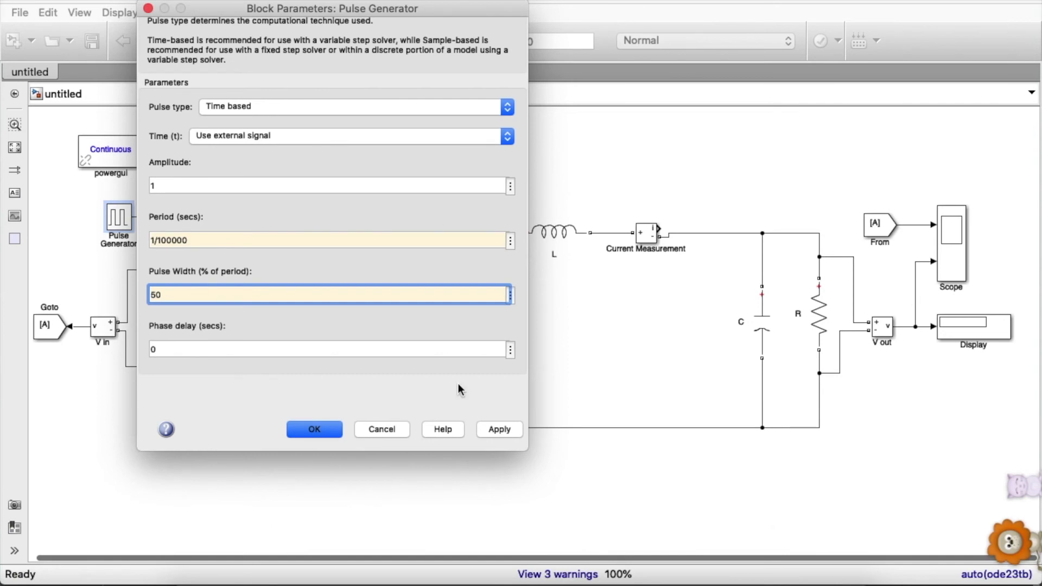
{"action": "left_click", "coordinate": [499, 429]}
{"action": "left_click", "coordinate": [317, 429]}
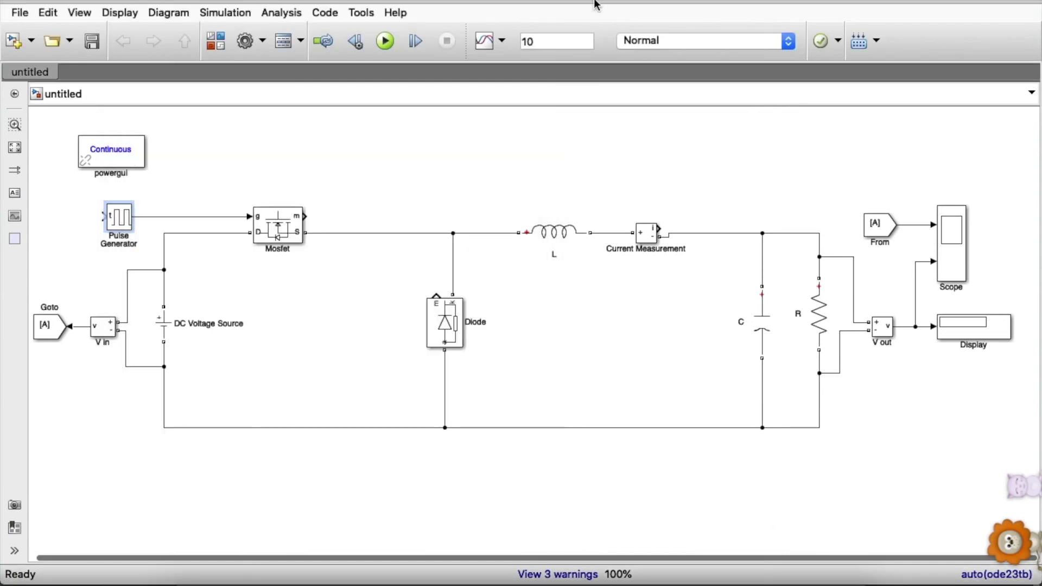
Step: Insert a powergui block via quick search for 'power' and move it above the Pulse Generator
{"action": "double_click", "coordinate": [493, 164]}
{"action": "type", "text": "power"}
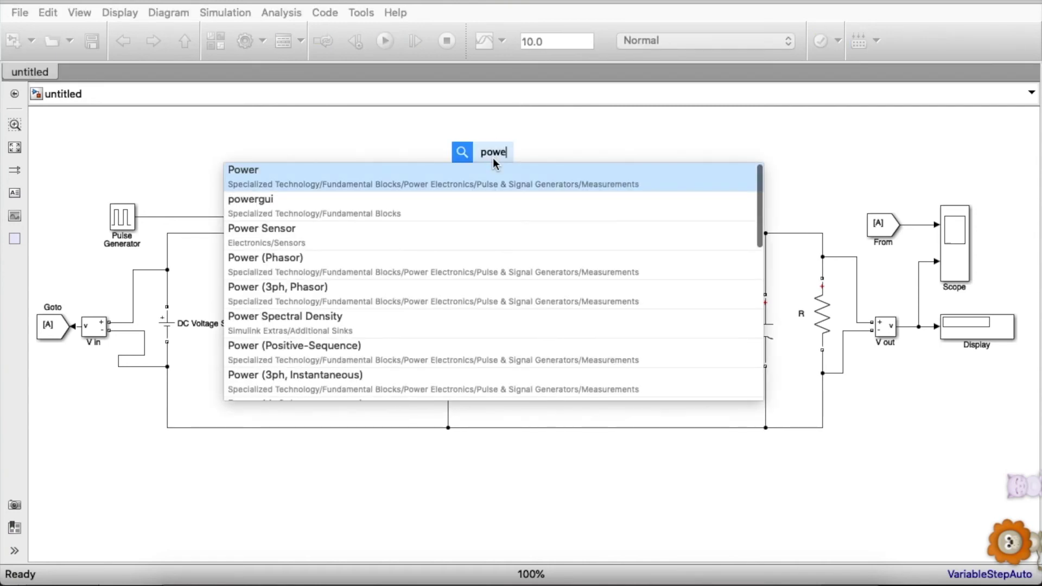
{"action": "left_click", "coordinate": [341, 215]}
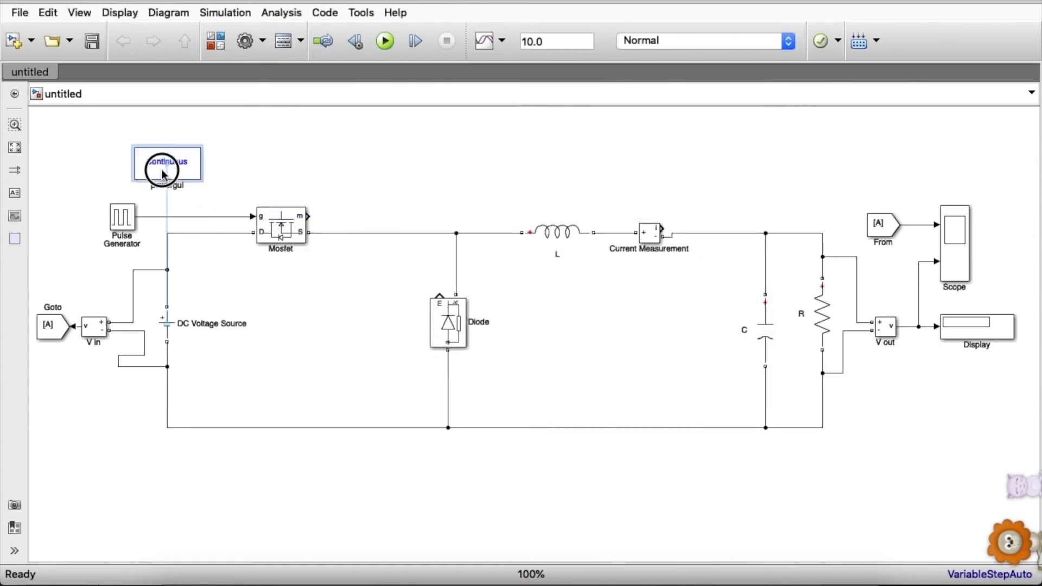
{"action": "left_click_drag", "start_coordinate": [162, 172], "coordinate": [110, 161]}
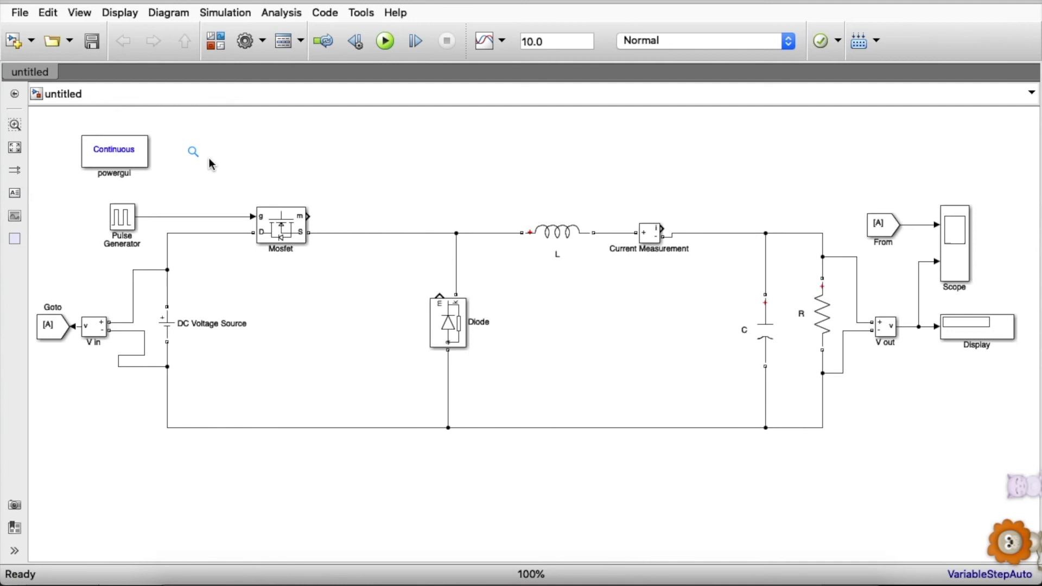
Step: Set the simulation stop time to 0.1 and run the model
{"action": "left_click", "coordinate": [575, 41]}
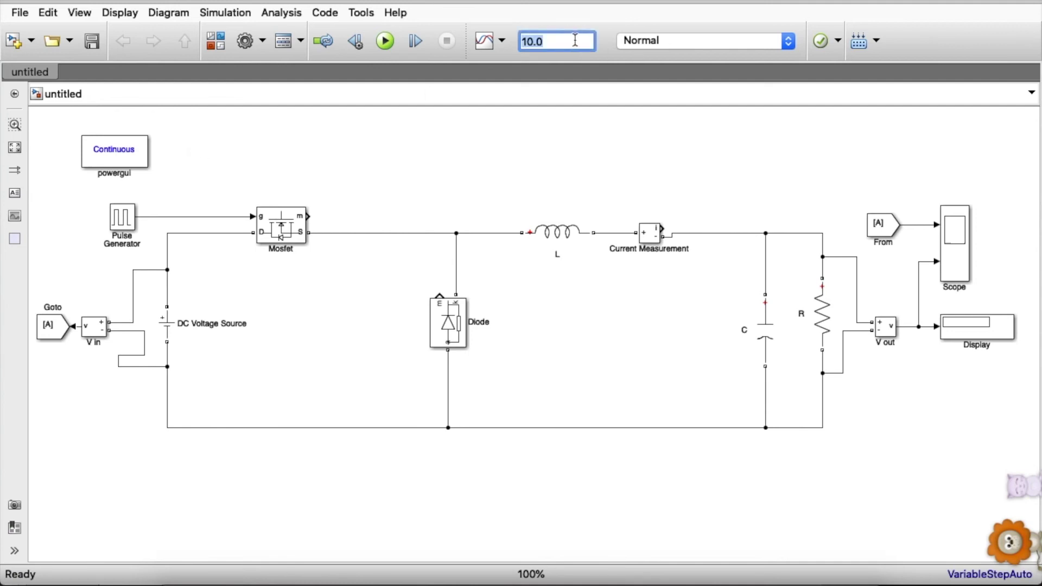
{"action": "type", "text": "0.1"}
{"action": "left_click", "coordinate": [516, 165]}
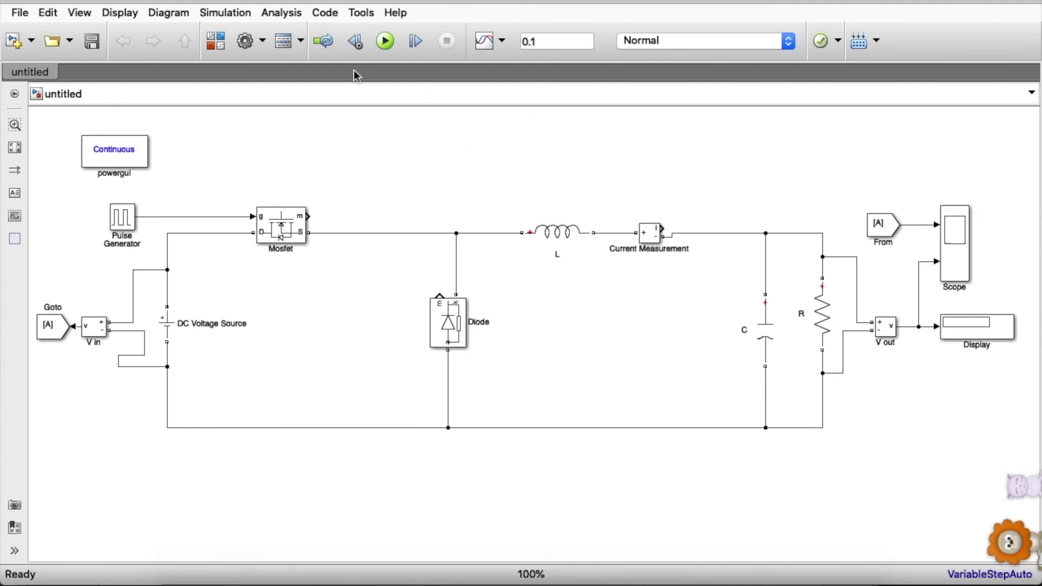
{"action": "left_click", "coordinate": [385, 42]}
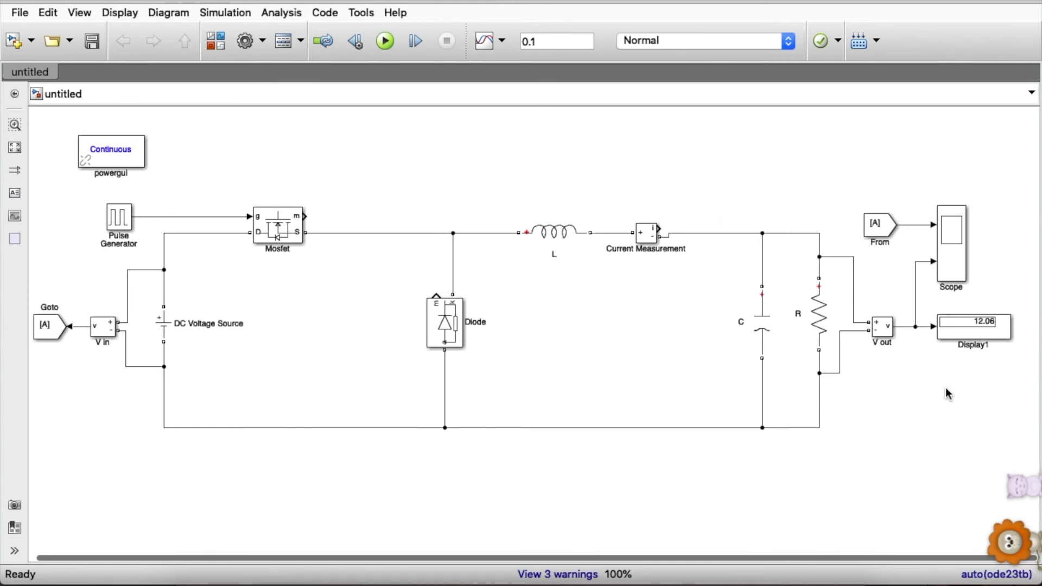
Step: Check the display reading and the DC source's 24 V amplitude, then open the Scope traces
{"action": "left_click", "coordinate": [989, 338]}
{"action": "double_click", "coordinate": [163, 324]}
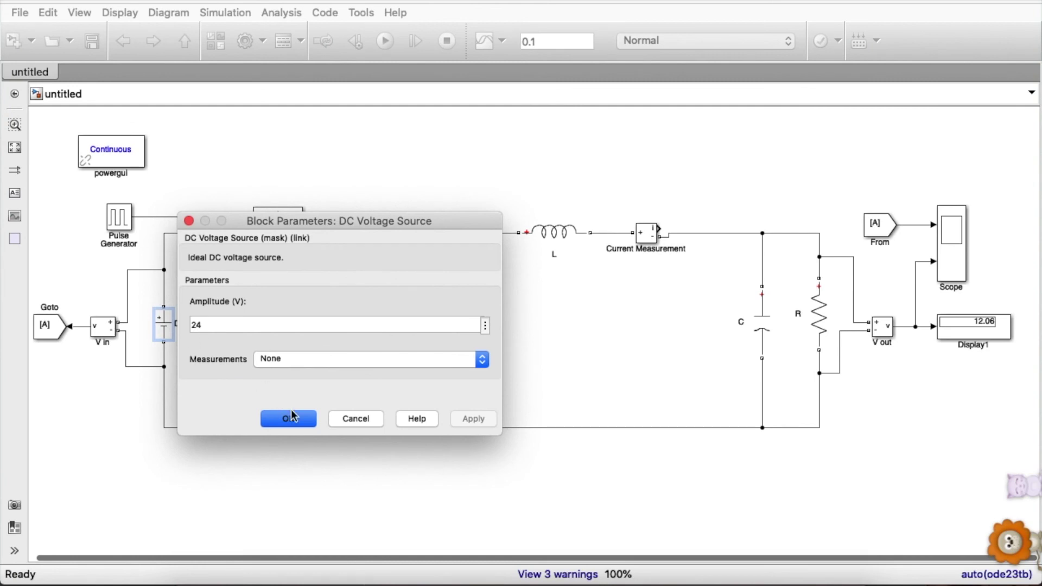
{"action": "left_click", "coordinate": [291, 417]}
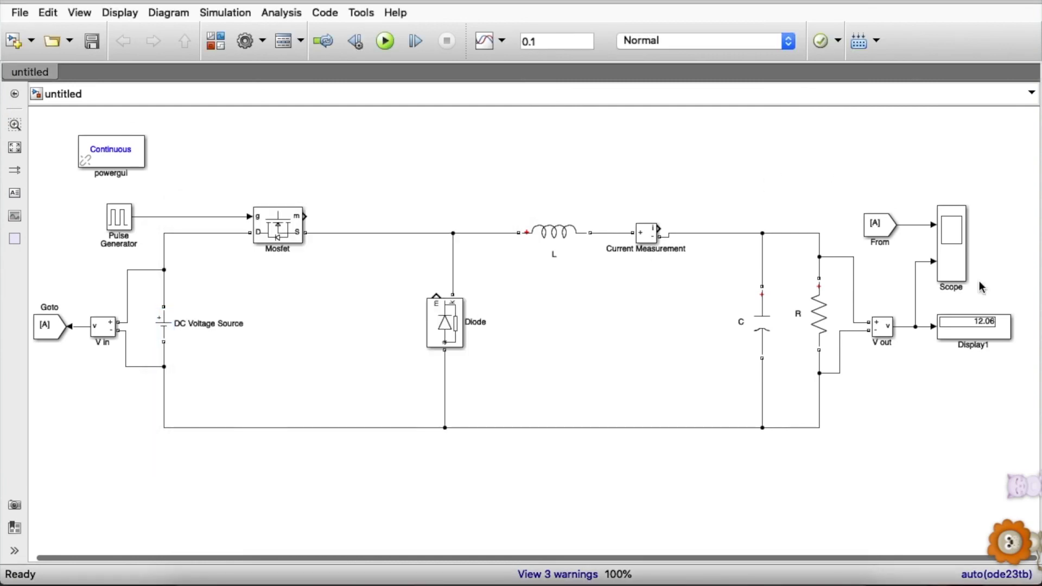
{"action": "double_click", "coordinate": [952, 235]}
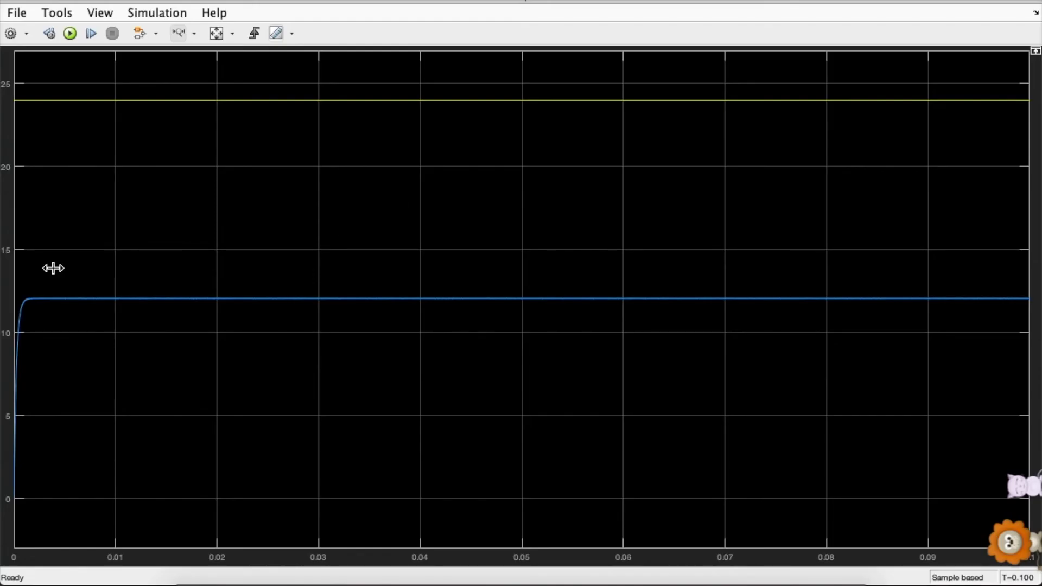